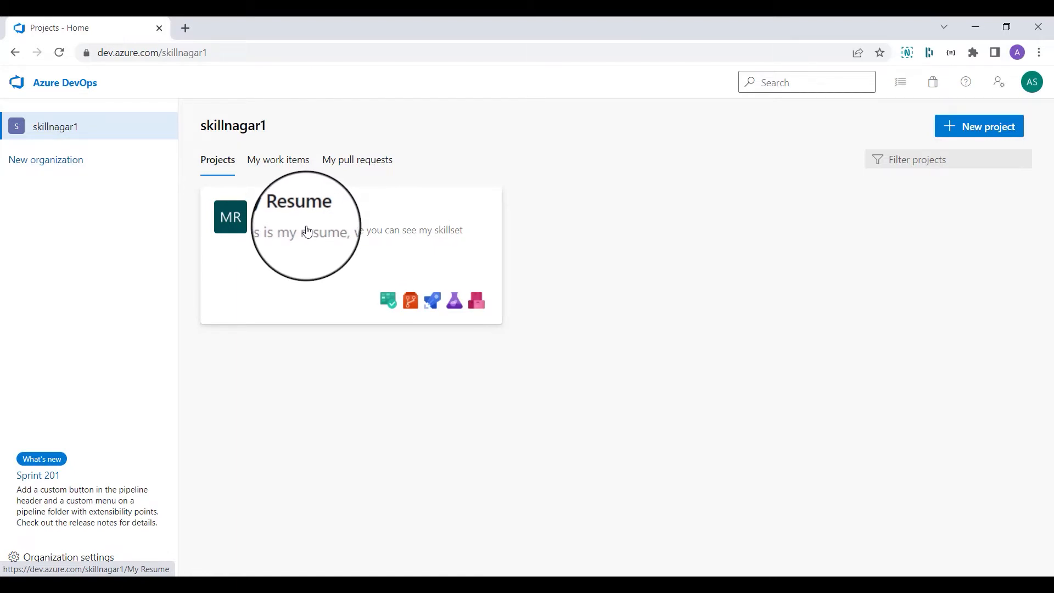
Open the My Resume project's repository files and look through the README contents.
{"action": "left_click", "coordinate": [308, 232]}
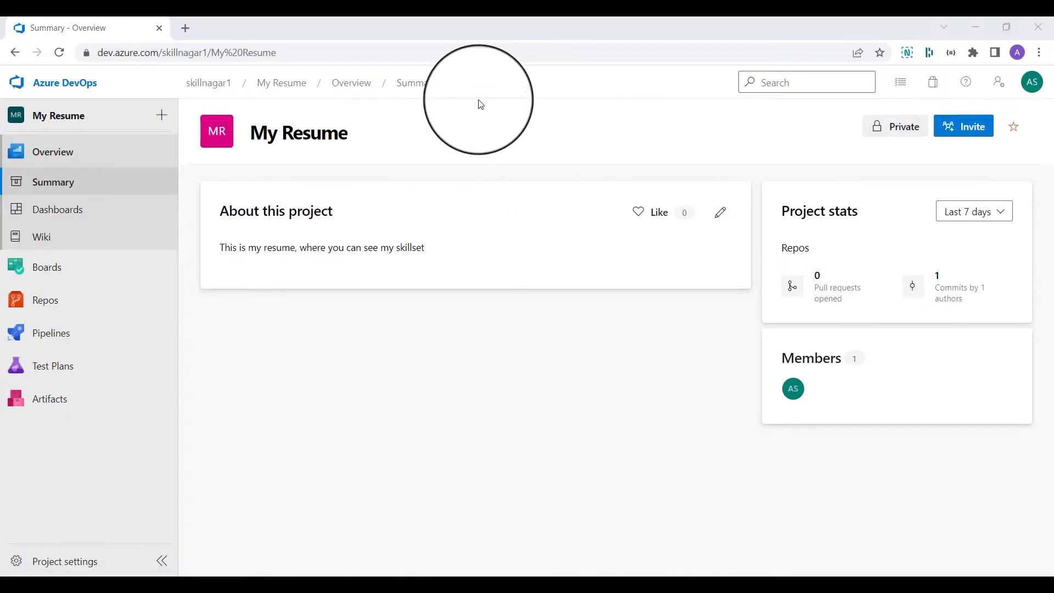
{"action": "left_click", "coordinate": [83, 301]}
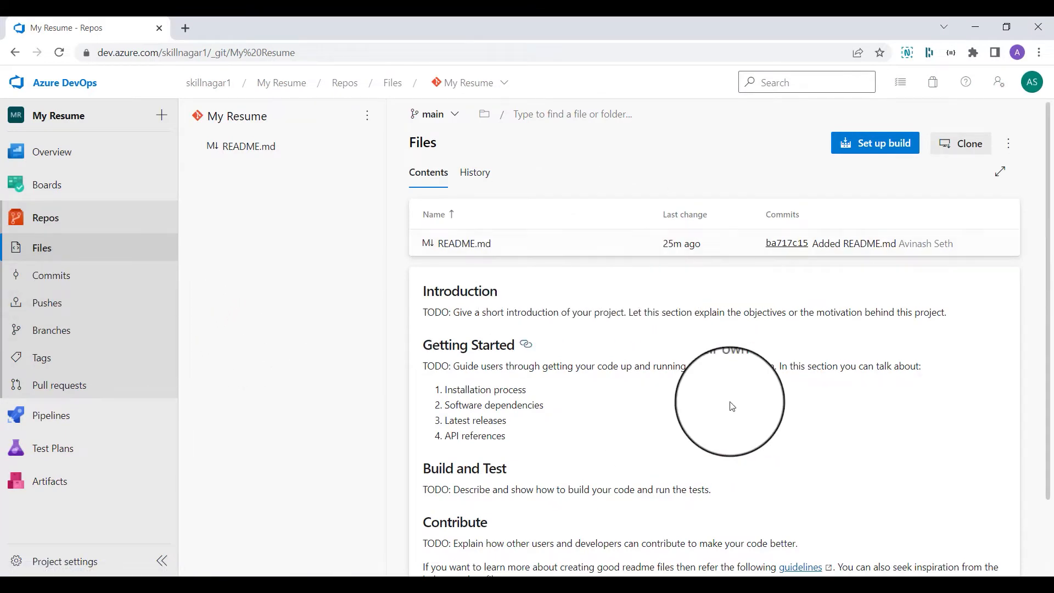
{"action": "scroll", "coordinate": [773, 335], "scroll_direction": "down", "scroll_amount": 2}
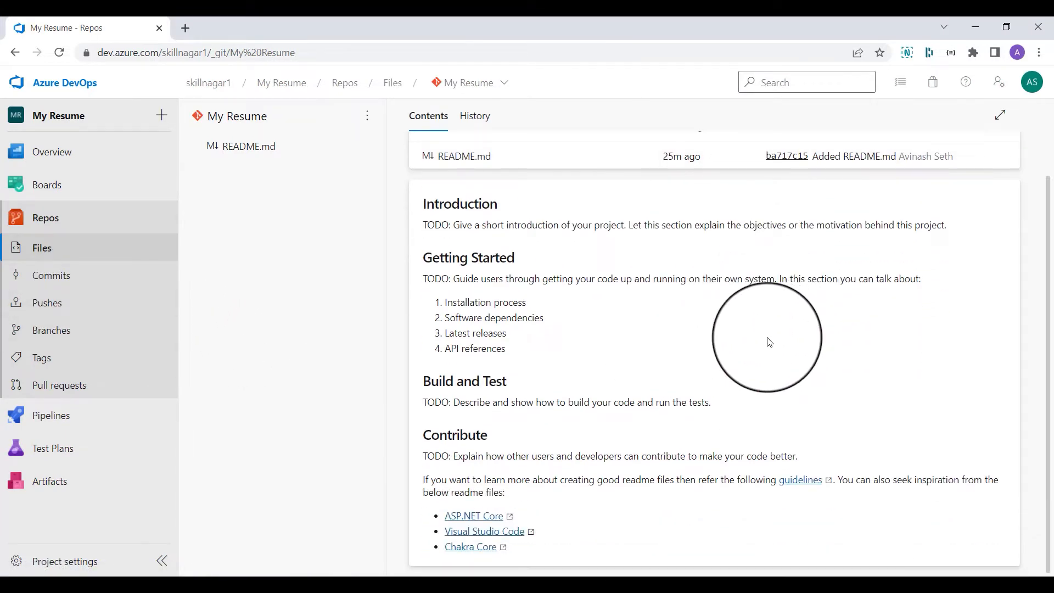
{"action": "scroll", "coordinate": [758, 332], "scroll_direction": "up", "scroll_amount": 2}
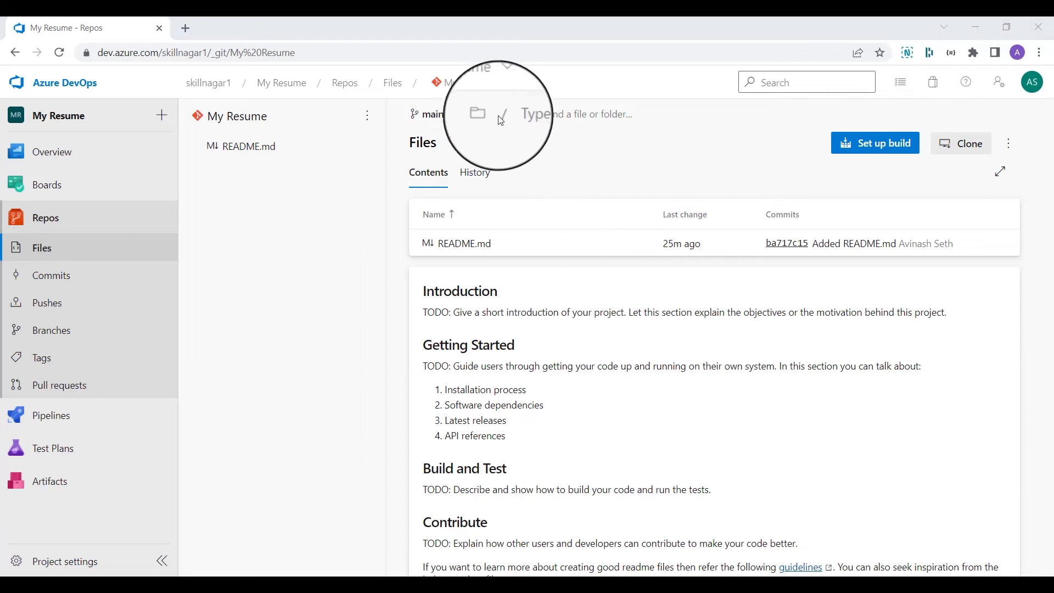
Create a new file named index.html in the My Resume repository.
{"action": "left_click", "coordinate": [367, 121]}
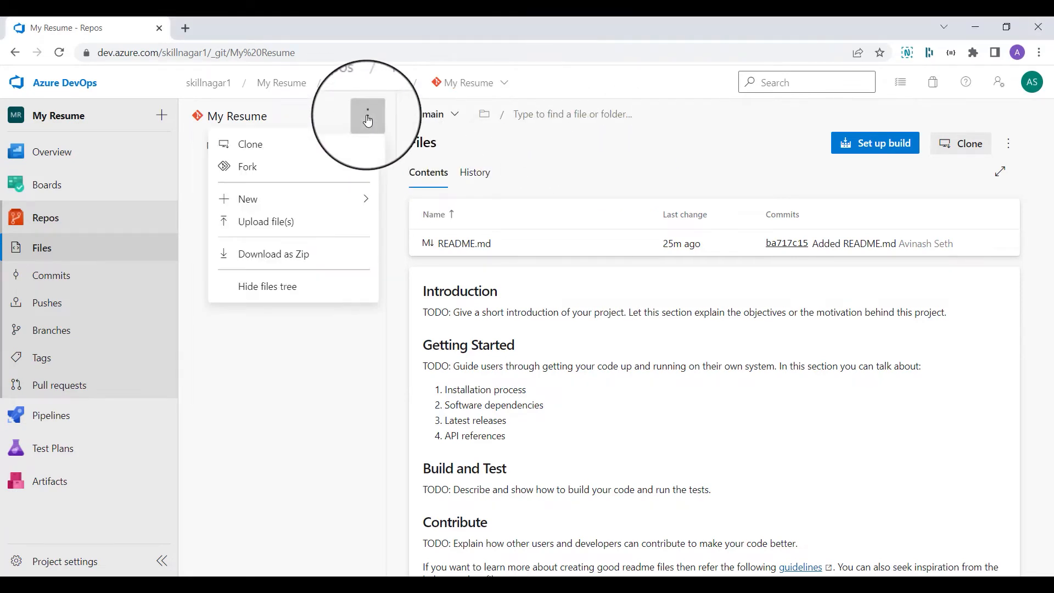
{"action": "mouse_move", "coordinate": [261, 199]}
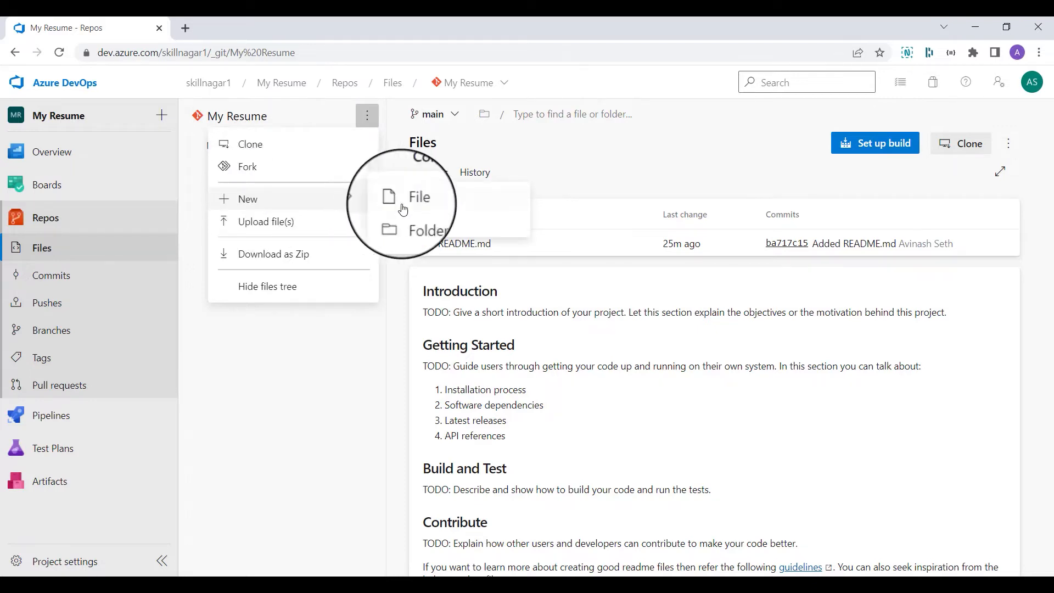
{"action": "left_click", "coordinate": [437, 207]}
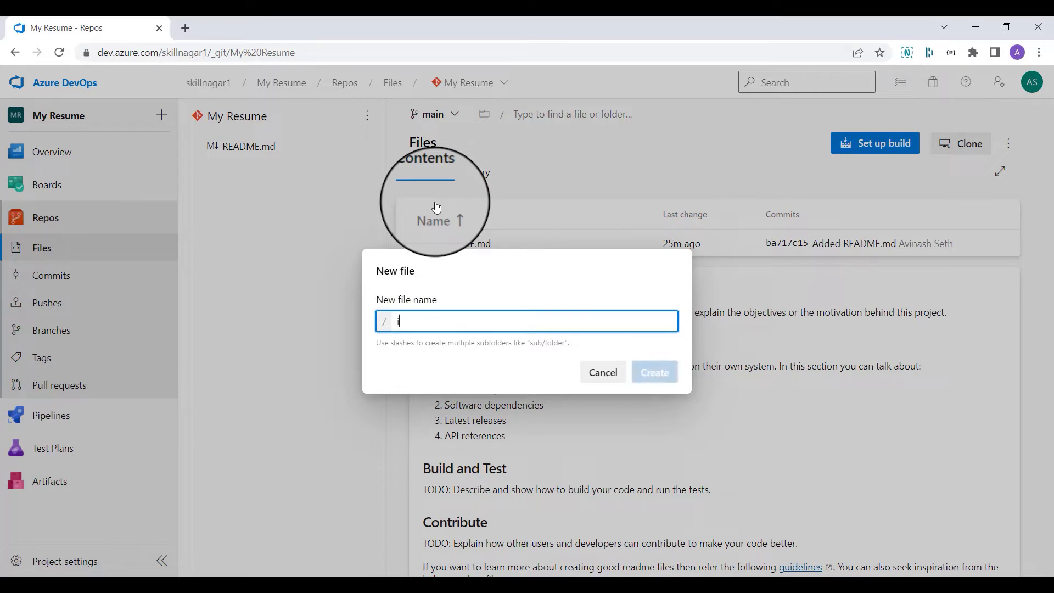
{"action": "type", "text": "index.html"}
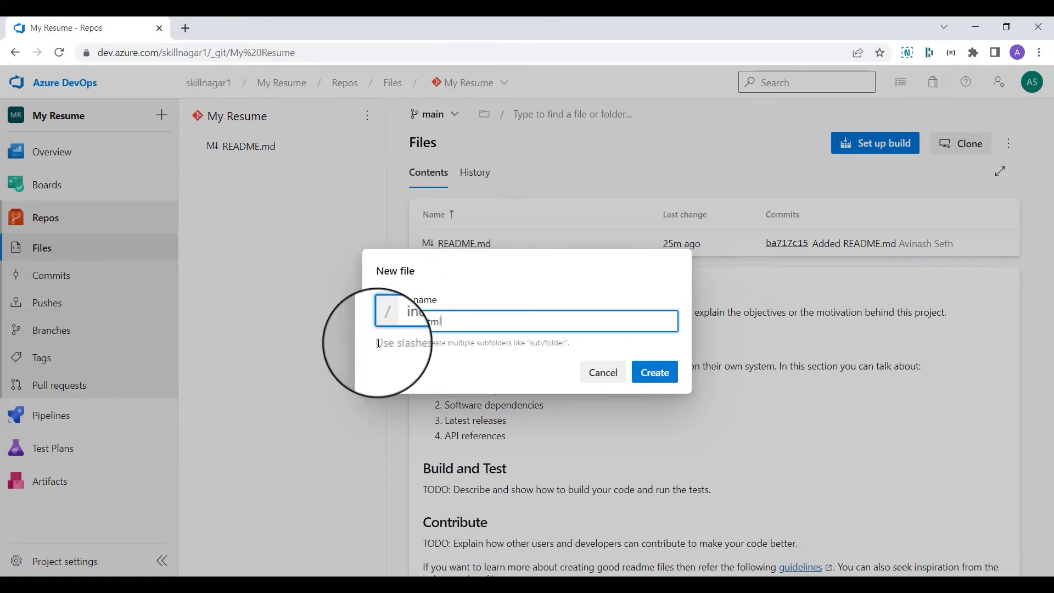
{"action": "left_click_drag", "start_coordinate": [378, 344], "coordinate": [574, 337]}
{"action": "left_click", "coordinate": [573, 337]}
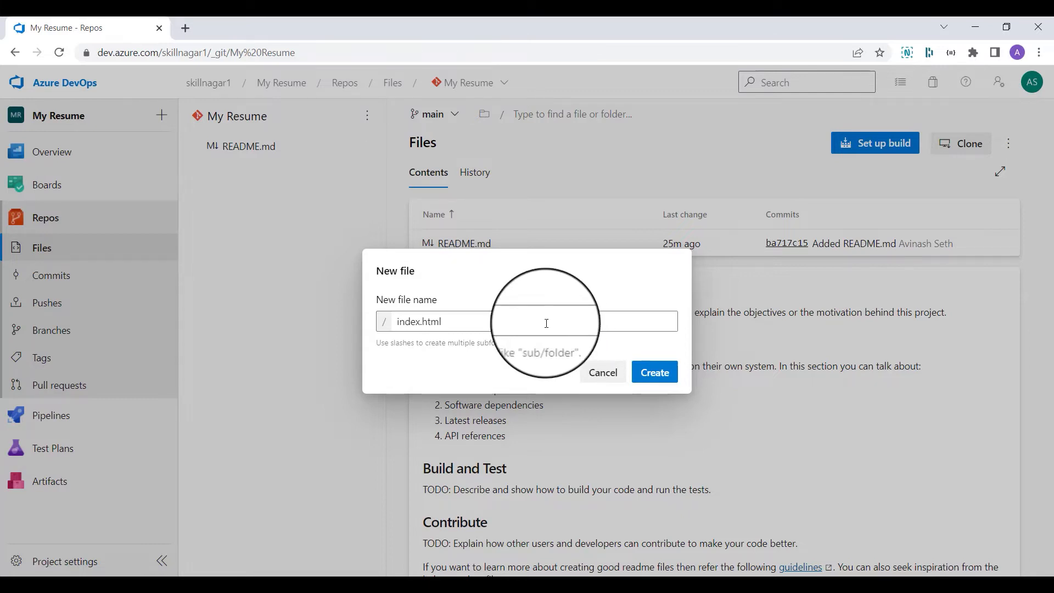
{"action": "left_click", "coordinate": [650, 376]}
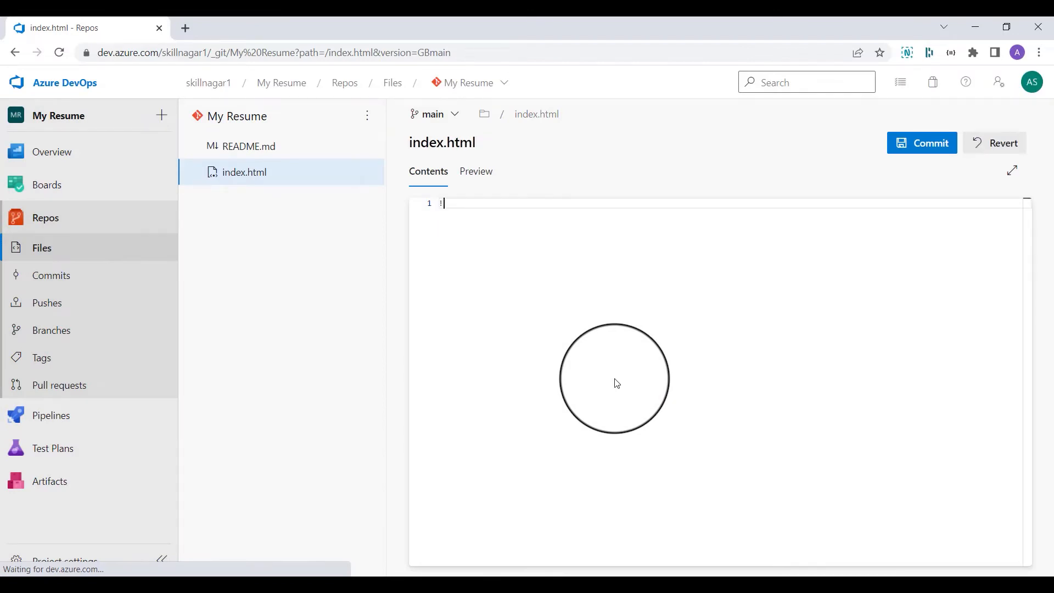
Write an HTML page in index.html with the title "Hello World" and the h1 heading "Hi, this is index.html file".
{"action": "type", "text": "<ht"}
{"action": "key", "text": "BackSpace"}
{"action": "key", "text": "BackSpace"}
{"action": "key", "text": "BackSpace"}
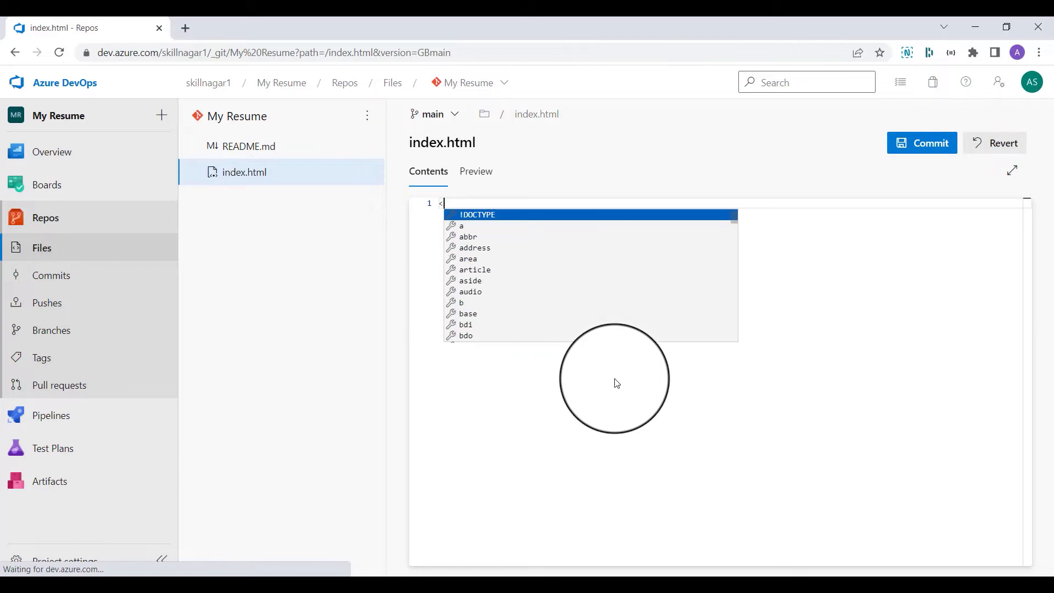
{"action": "left_click", "coordinate": [467, 216]}
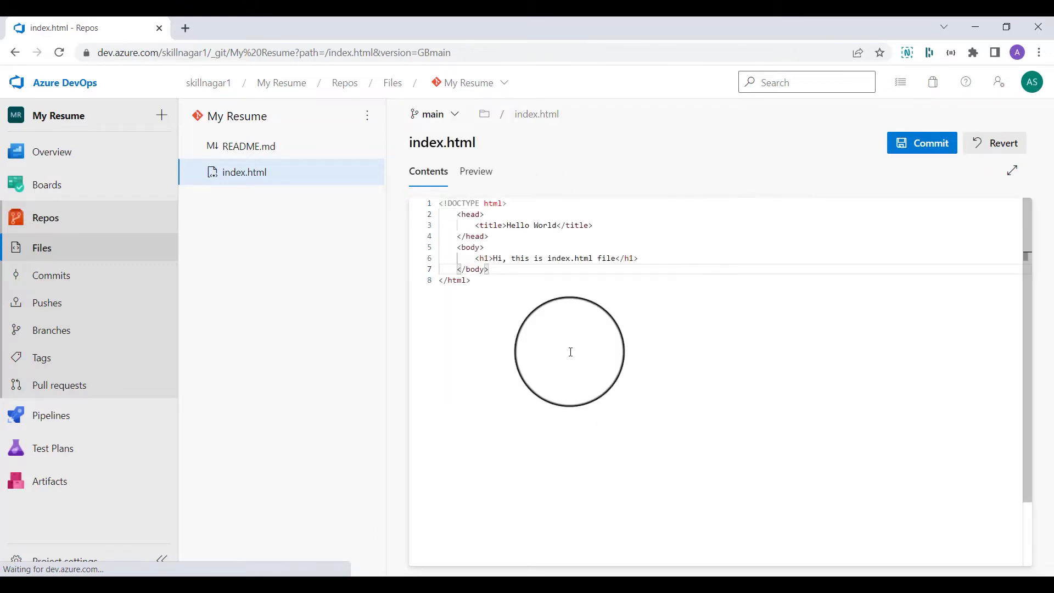
{"action": "key", "text": "ctrl+a"}
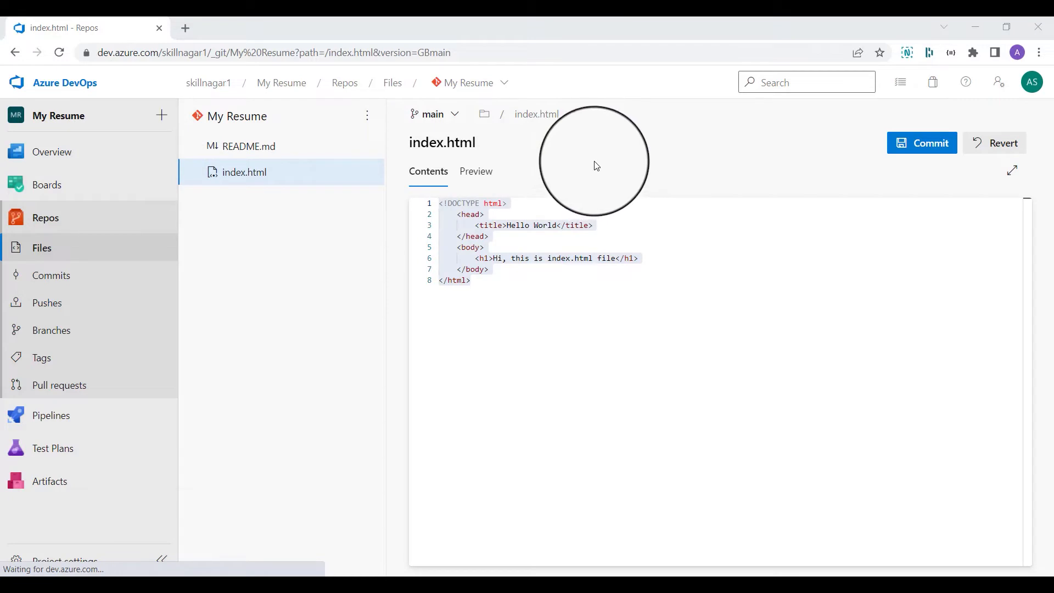
{"action": "left_click", "coordinate": [542, 238]}
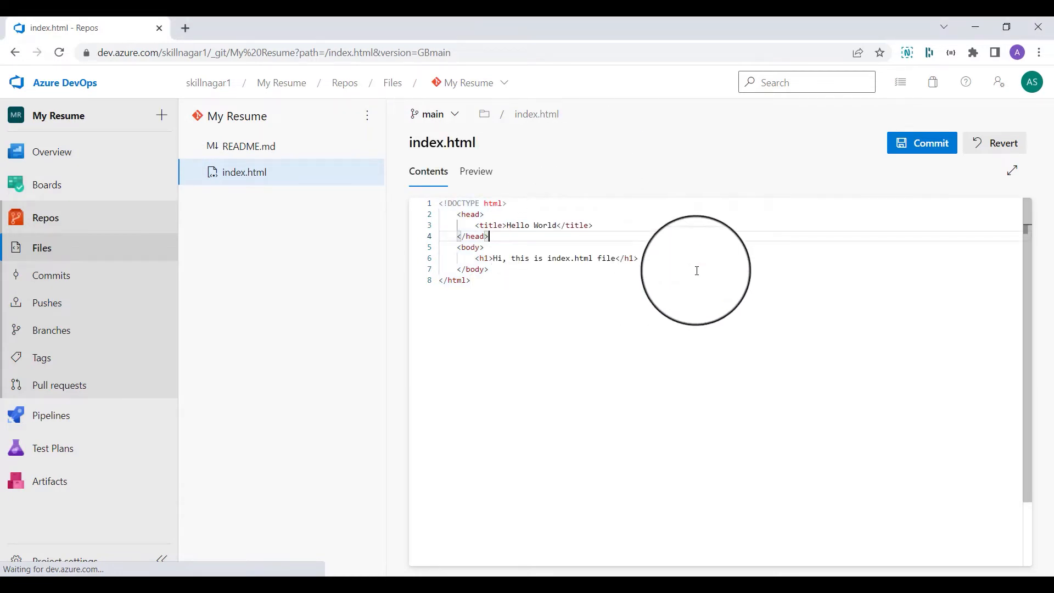
Commit index.html to main with the comment "Added index.html file directly from the portal of azure devops" and view the repository's commit history.
{"action": "left_click", "coordinate": [923, 144]}
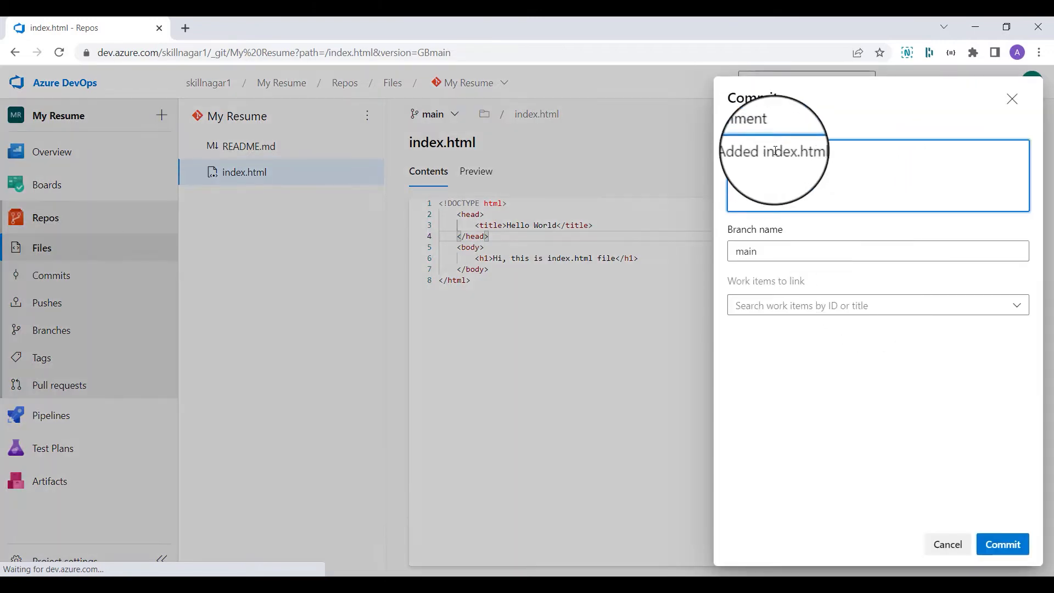
{"action": "left_click_drag", "start_coordinate": [854, 170], "coordinate": [697, 167]}
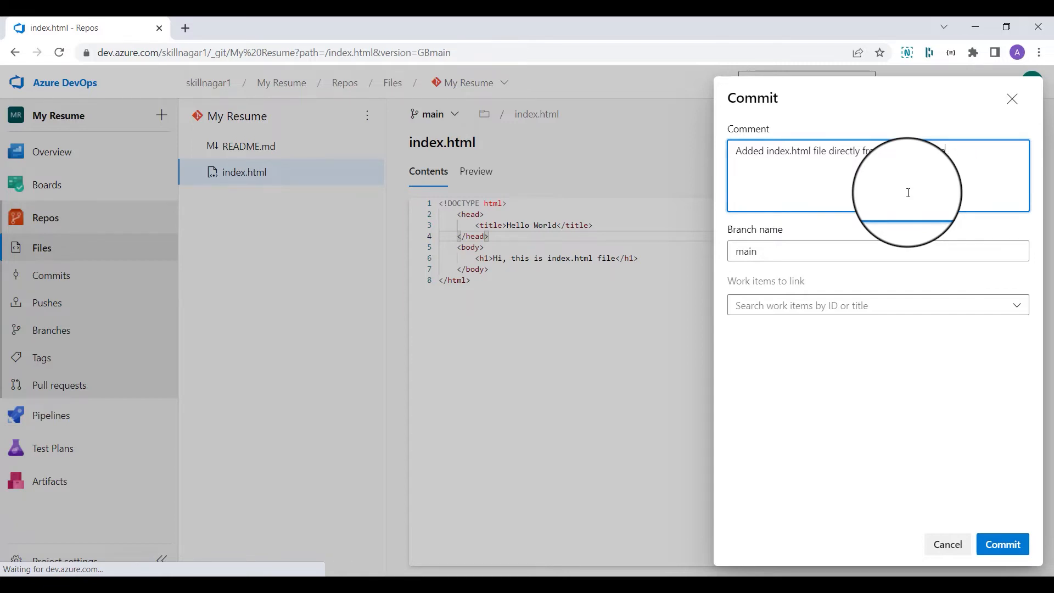
{"action": "key", "text": "Tab"}
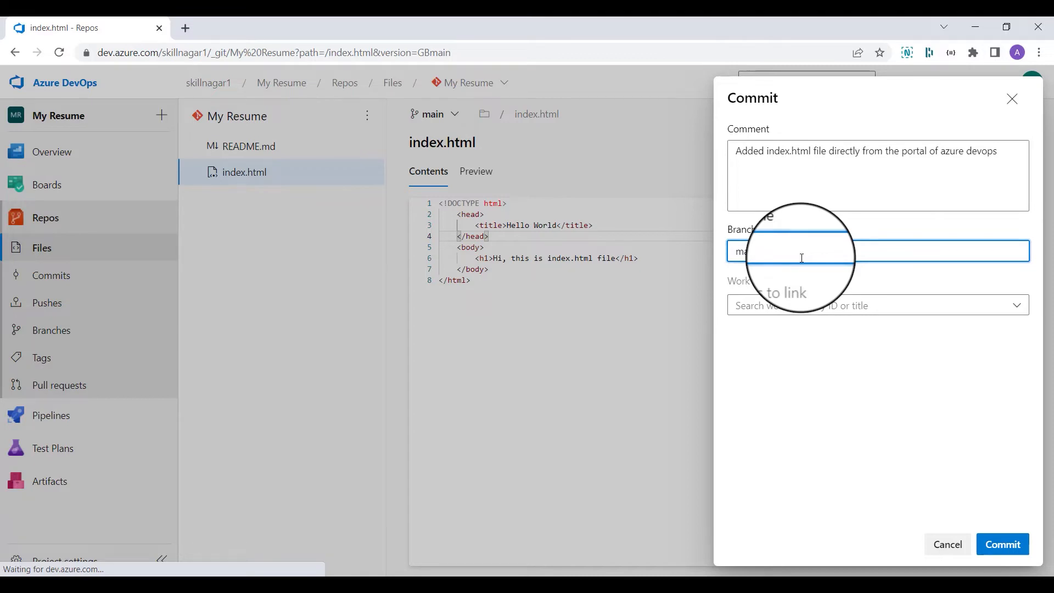
{"action": "left_click", "coordinate": [788, 302]}
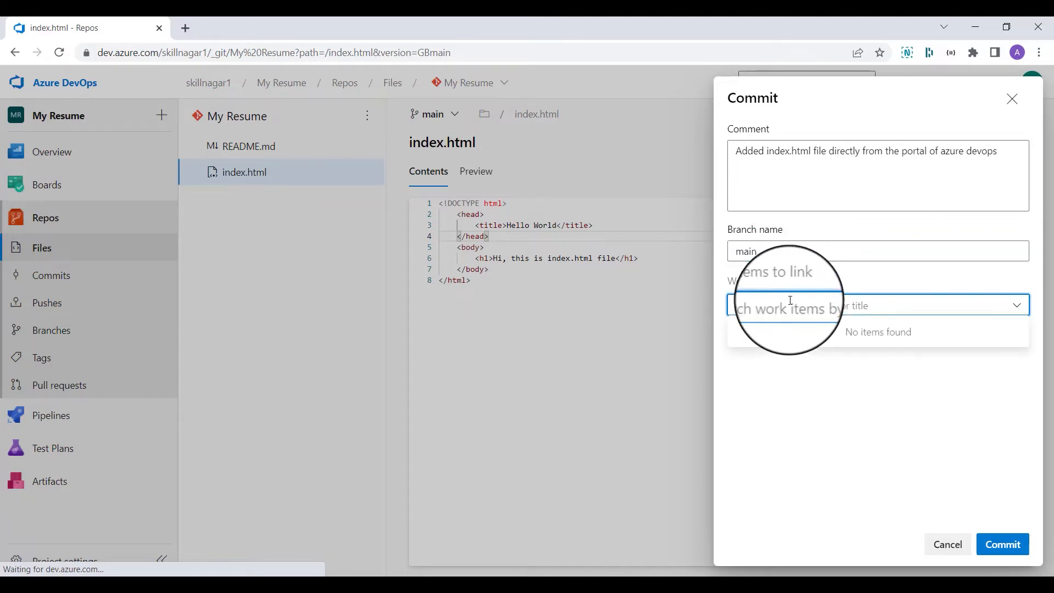
{"action": "left_click_drag", "start_coordinate": [747, 281], "coordinate": [834, 286]}
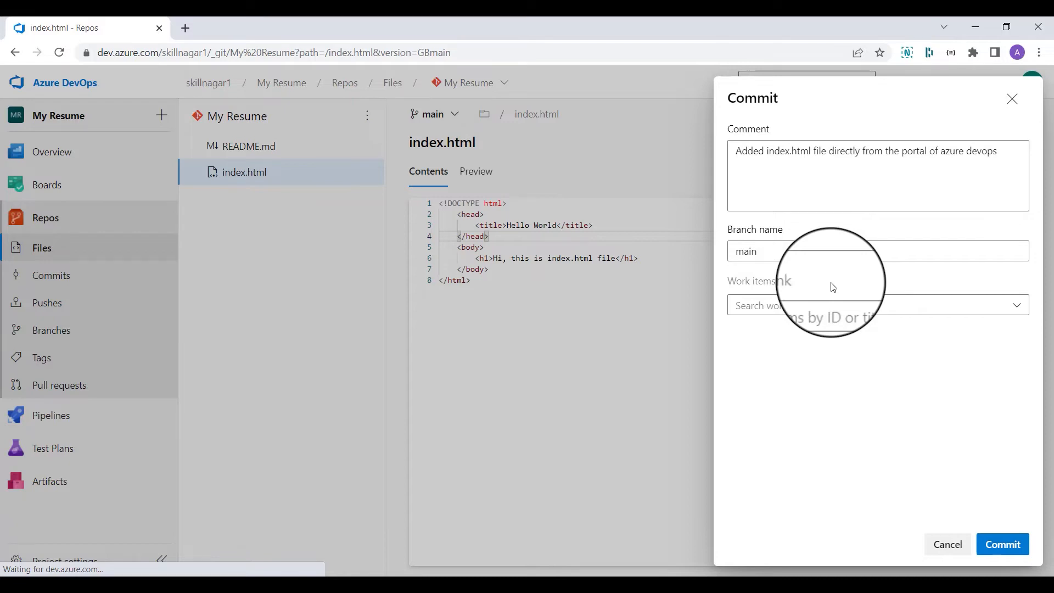
{"action": "left_click", "coordinate": [1001, 544]}
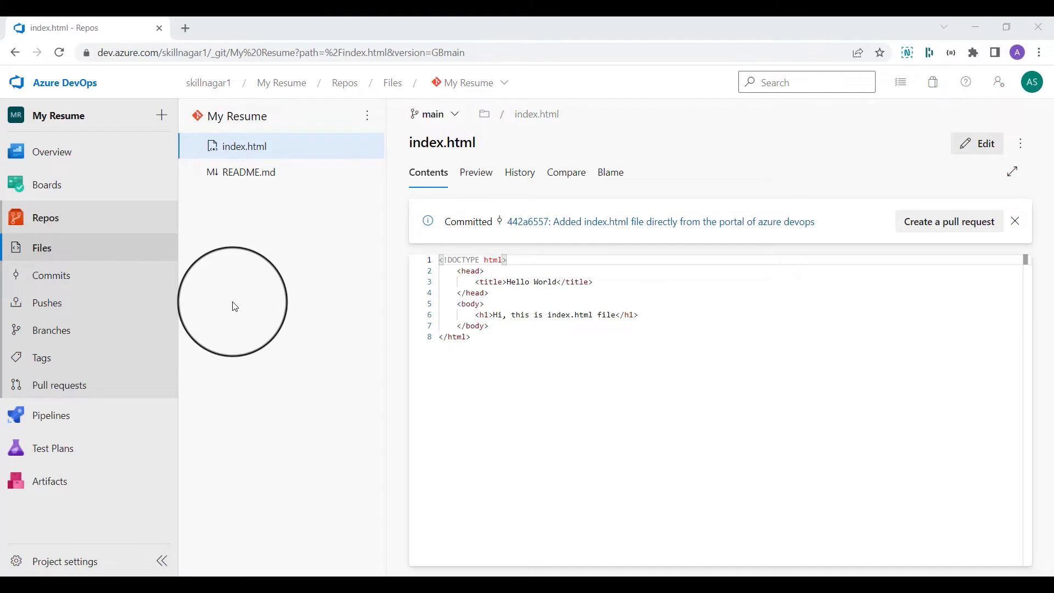
{"action": "left_click", "coordinate": [234, 114]}
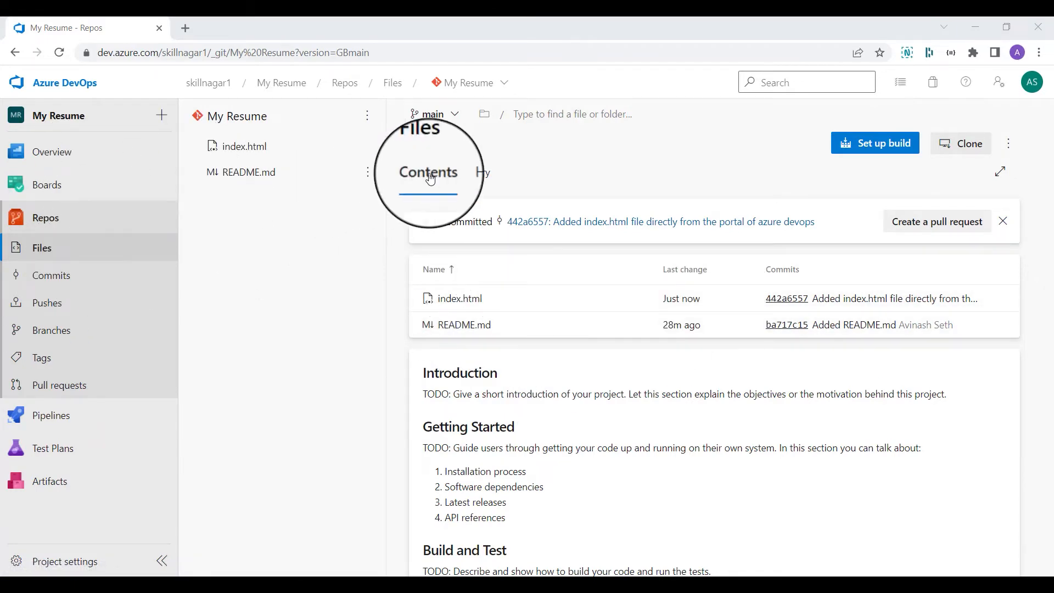
{"action": "left_click", "coordinate": [476, 173]}
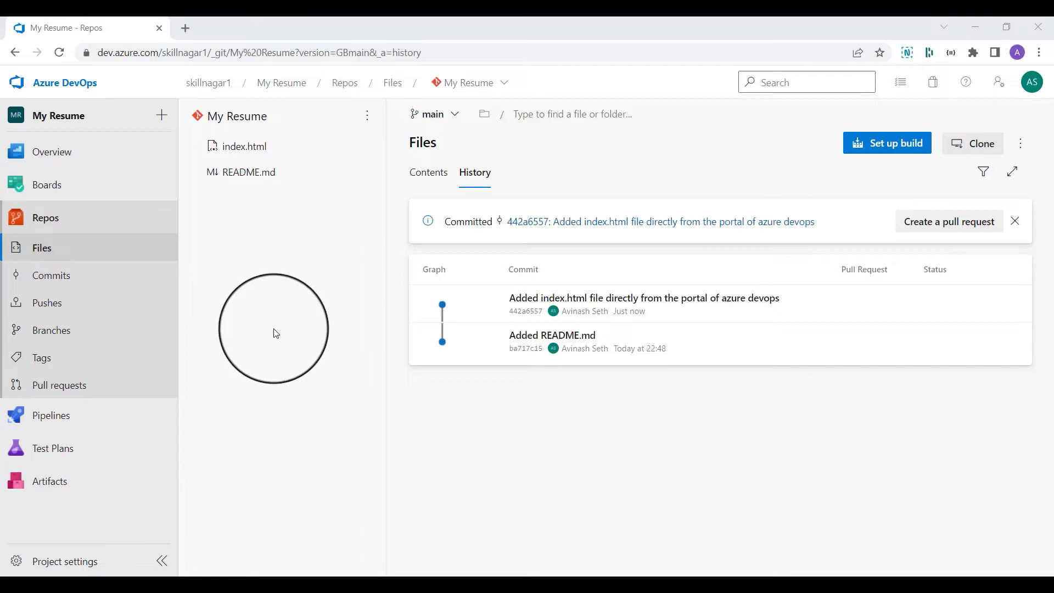
Create a new branch named about based on main.
{"action": "left_click", "coordinate": [455, 116]}
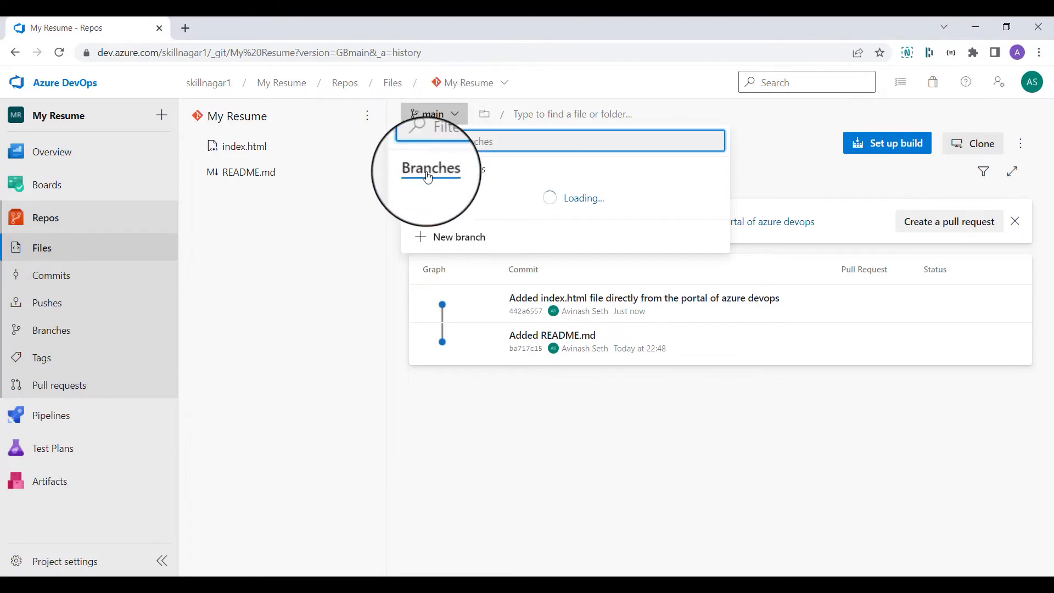
{"action": "left_click", "coordinate": [442, 242]}
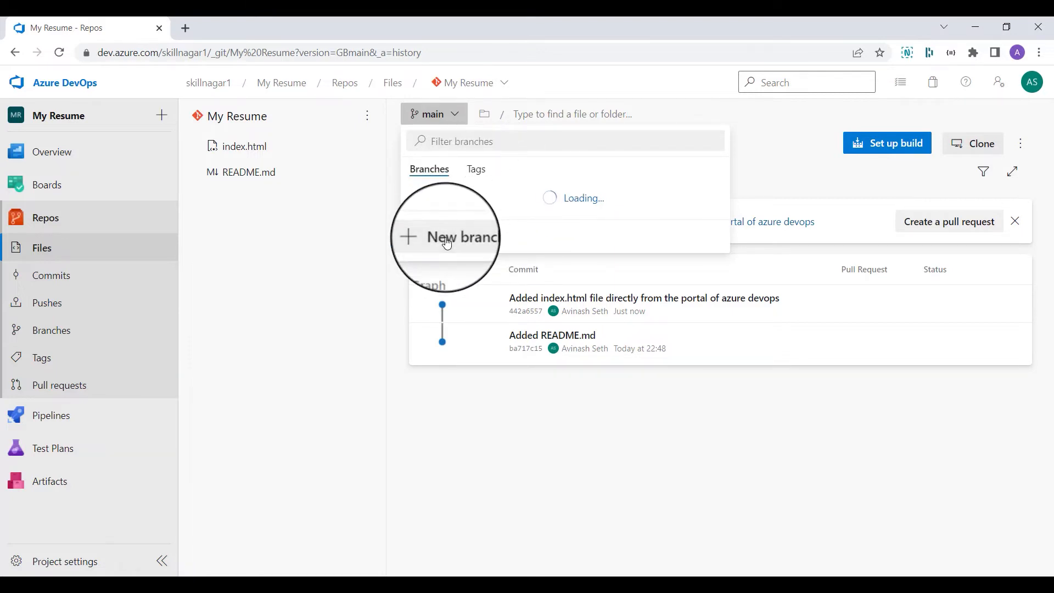
{"action": "left_click", "coordinate": [448, 243]}
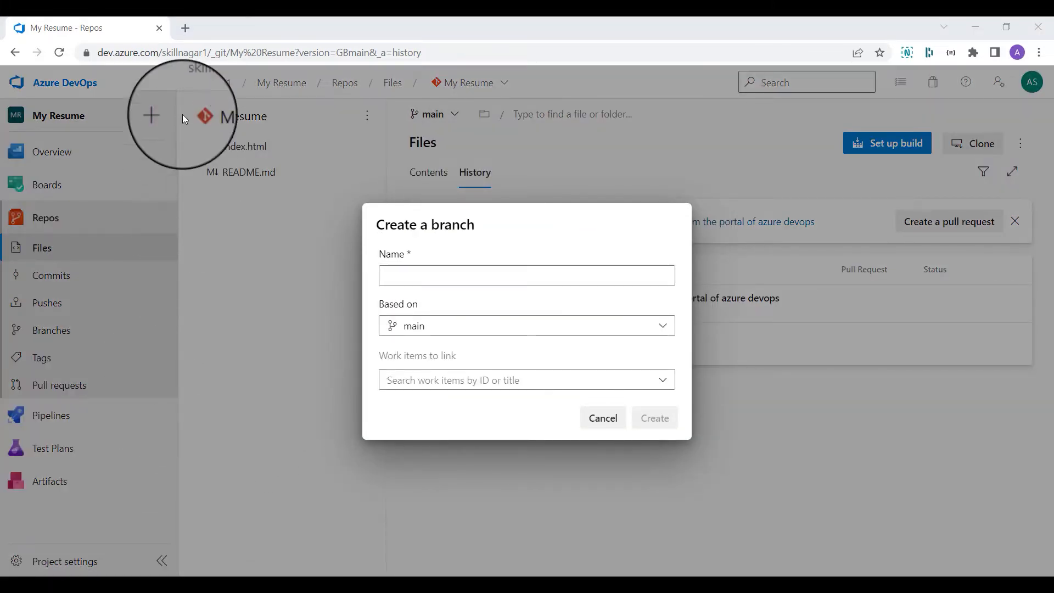
{"action": "left_click", "coordinate": [407, 275]}
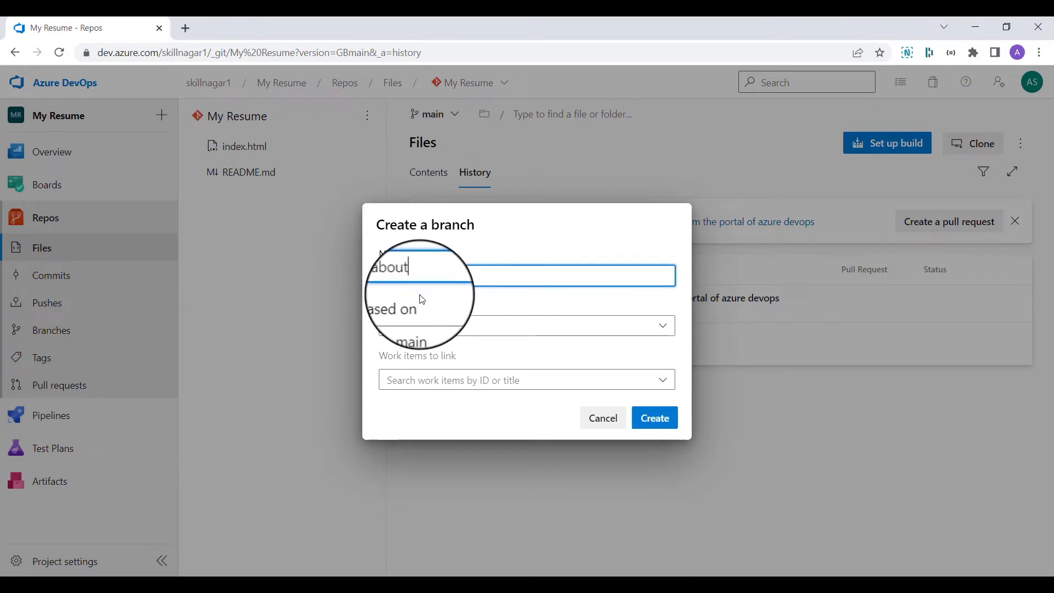
{"action": "left_click", "coordinate": [438, 324]}
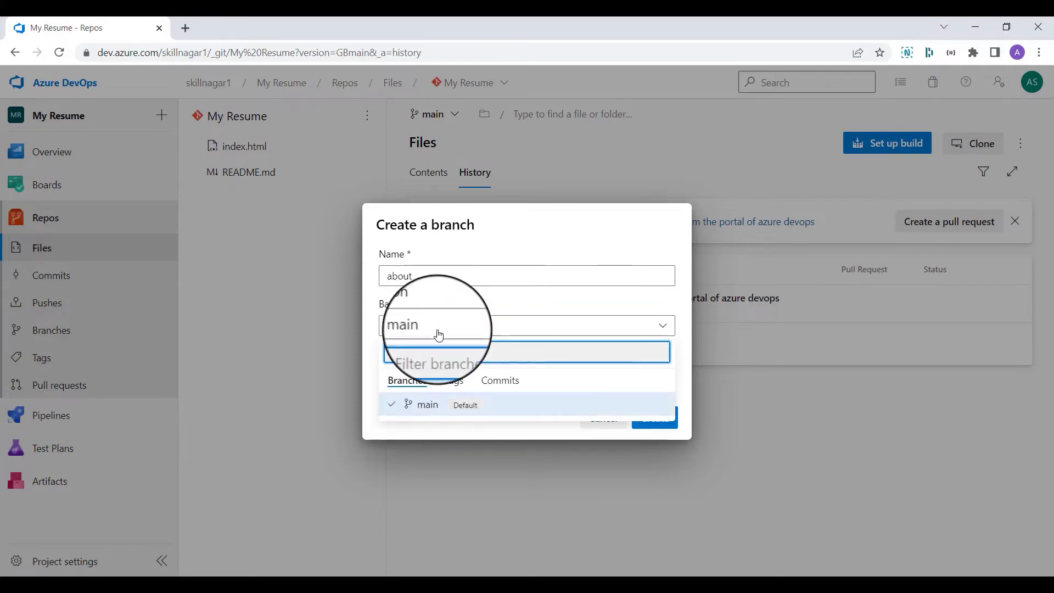
{"action": "left_click", "coordinate": [423, 404]}
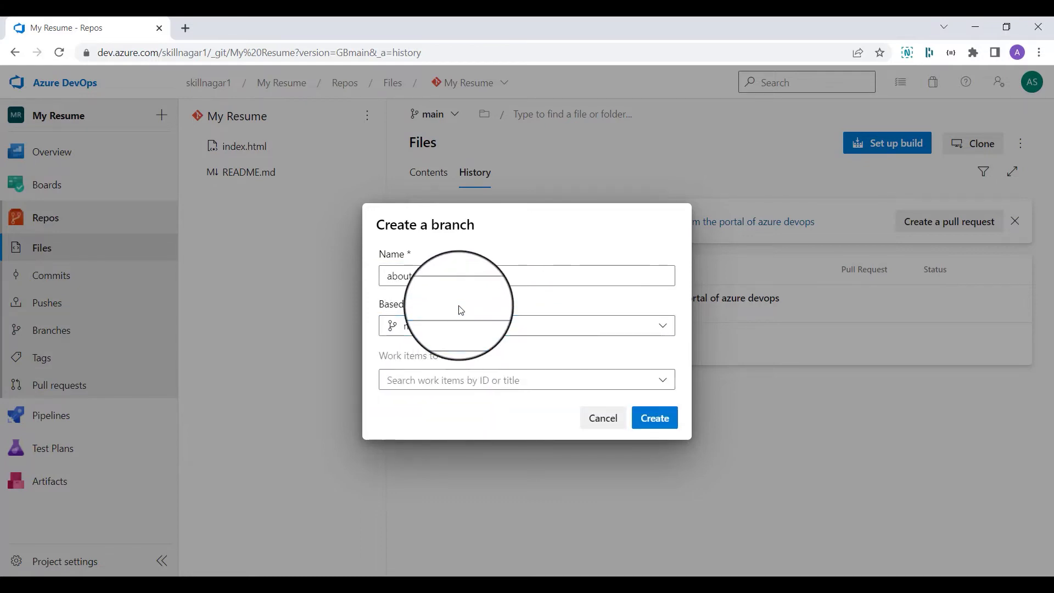
{"action": "left_click", "coordinate": [653, 419]}
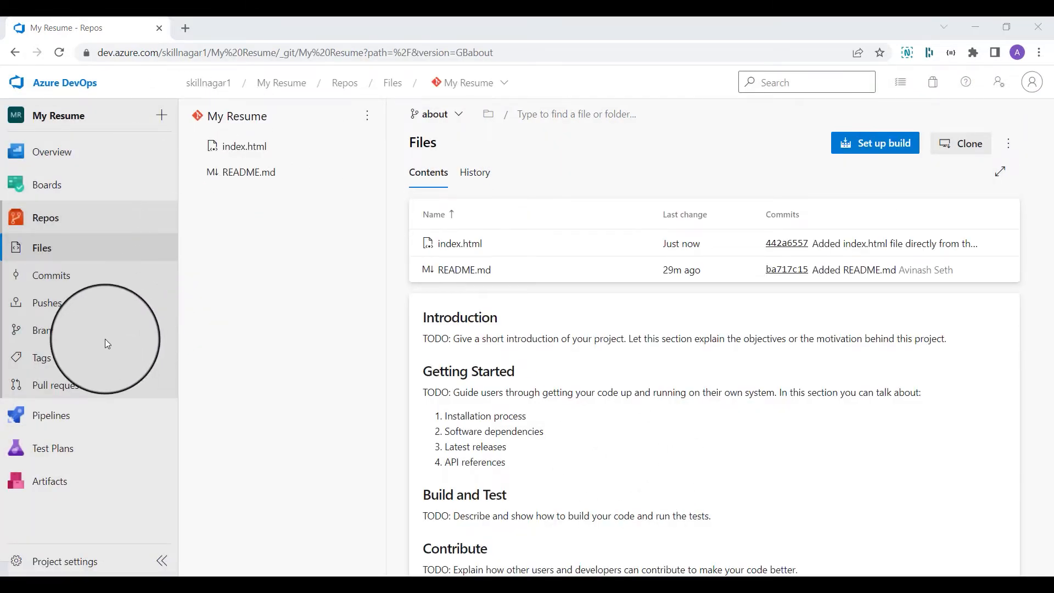
Switch the repository files to the main branch and back to the about branch.
{"action": "left_click", "coordinate": [435, 114]}
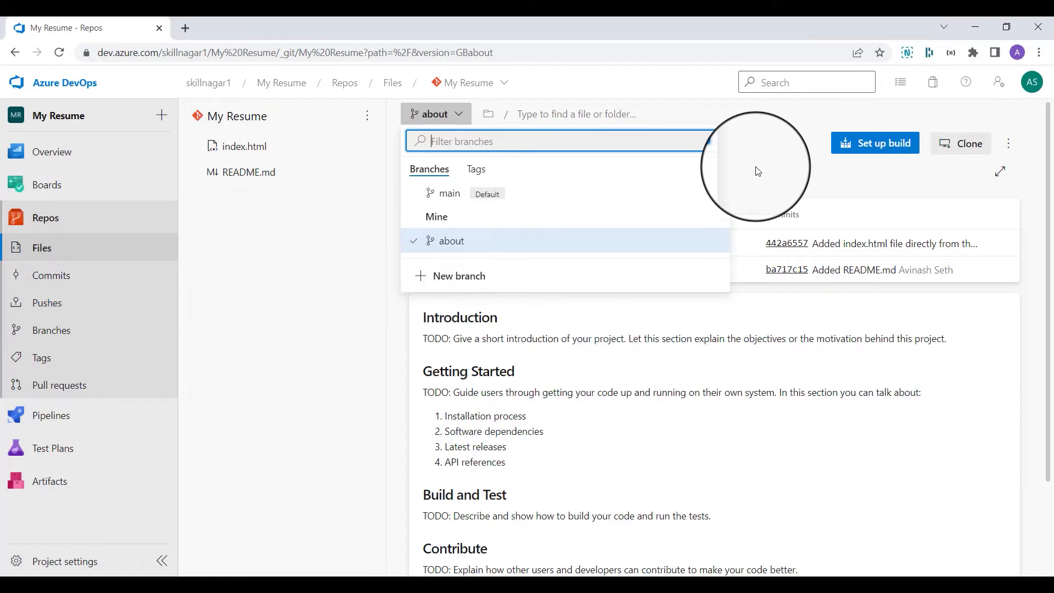
{"action": "left_click", "coordinate": [452, 195]}
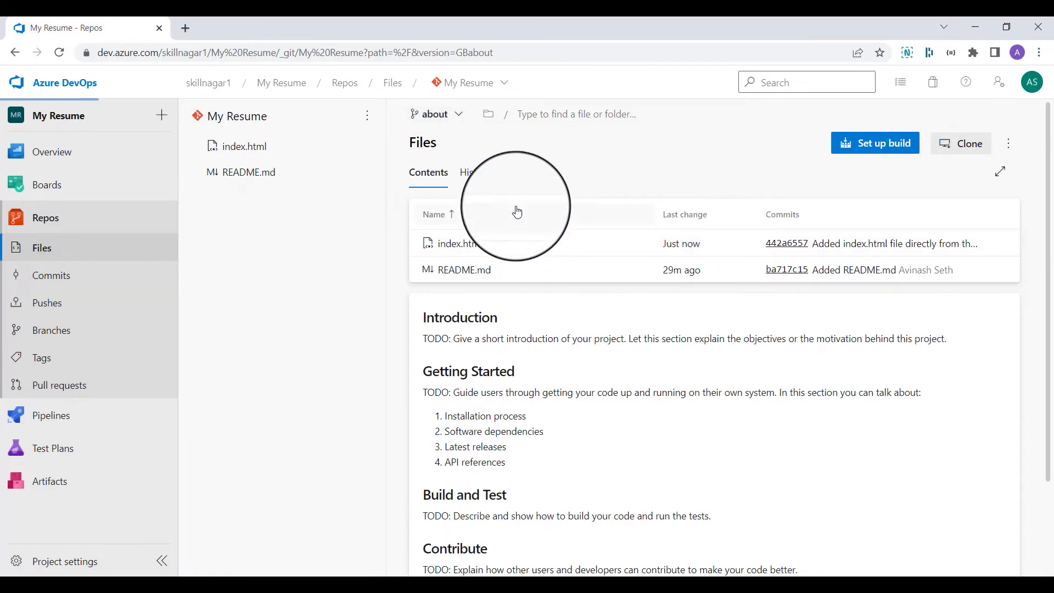
{"action": "left_click", "coordinate": [438, 119]}
{"action": "left_click", "coordinate": [443, 238]}
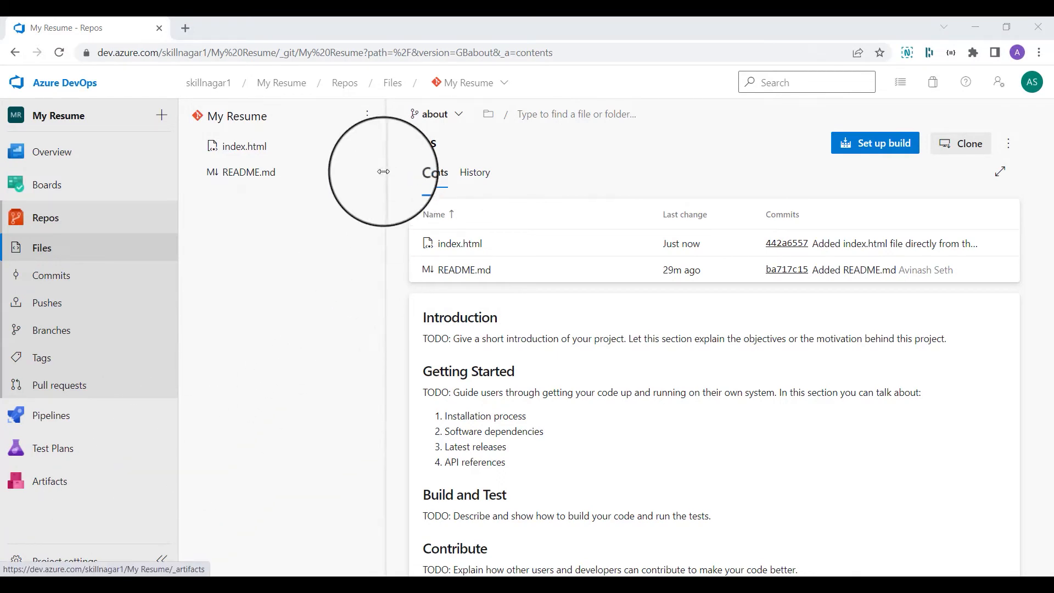
Start adding a new file to the My Resume repository on the about branch.
{"action": "left_click", "coordinate": [368, 118]}
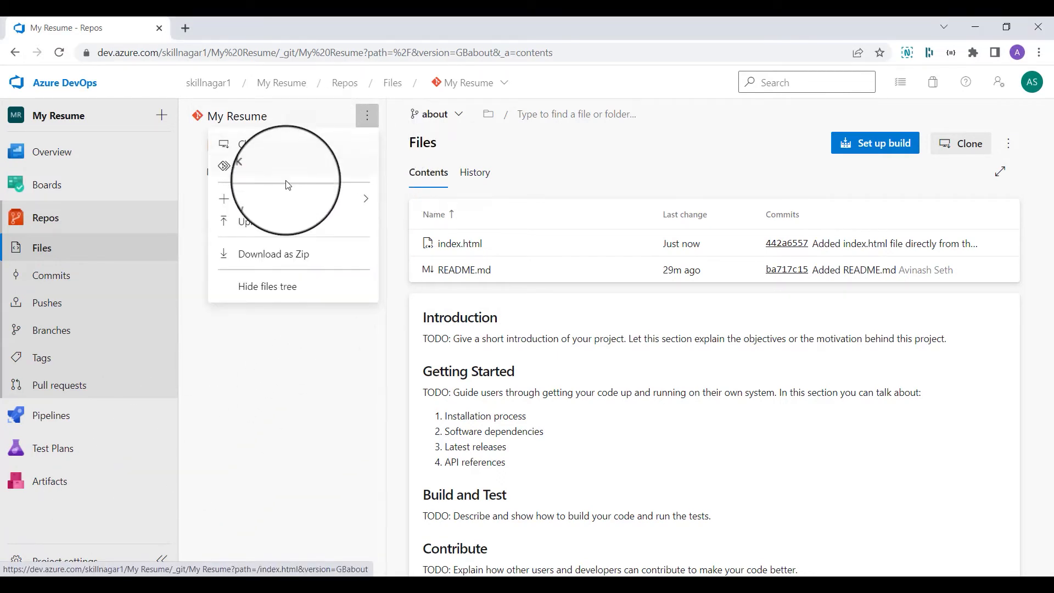
{"action": "mouse_move", "coordinate": [291, 198]}
{"action": "left_click", "coordinate": [409, 228]}
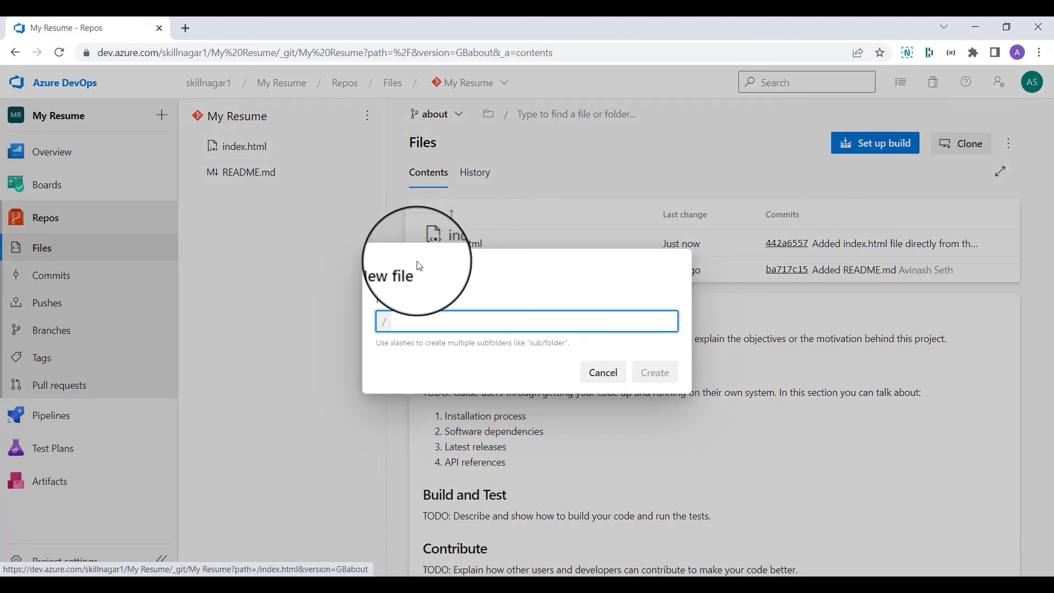
{"action": "type", "text": "about"}
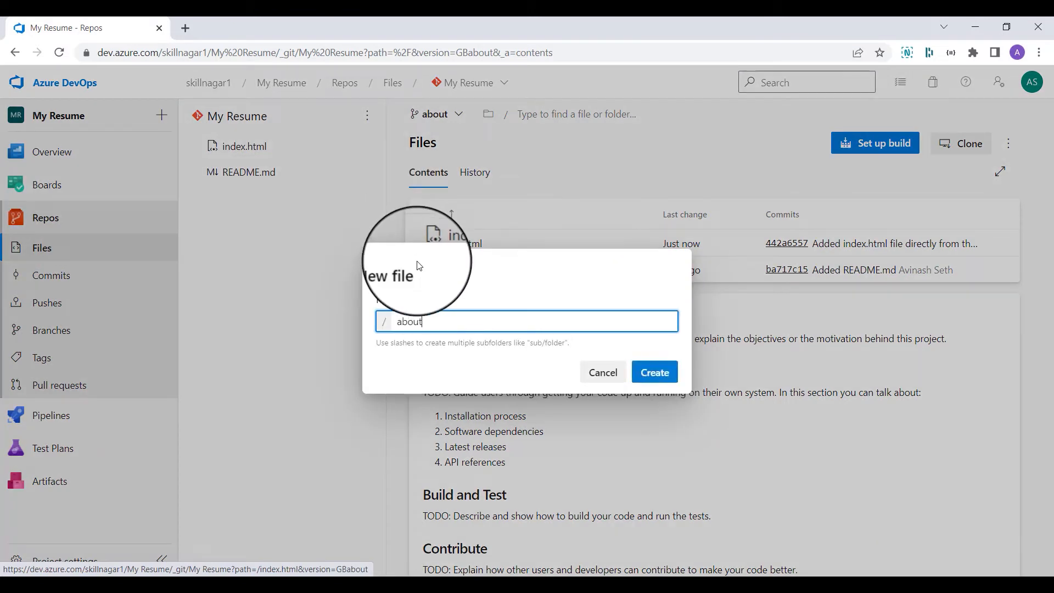
{"action": "type", "text": "/abo"}
{"action": "key", "text": "BackSpace"}
{"action": "key", "text": "BackSpace"}
{"action": "key", "text": "BackSpace"}
{"action": "key", "text": "BackSpace"}
{"action": "key", "text": "BackSpace"}
{"action": "key", "text": "BackSpace"}
{"action": "key", "text": "BackSpace"}
{"action": "key", "text": "BackSpace"}
Name the new file css/index.css and create it.
{"action": "type", "text": "css/"}
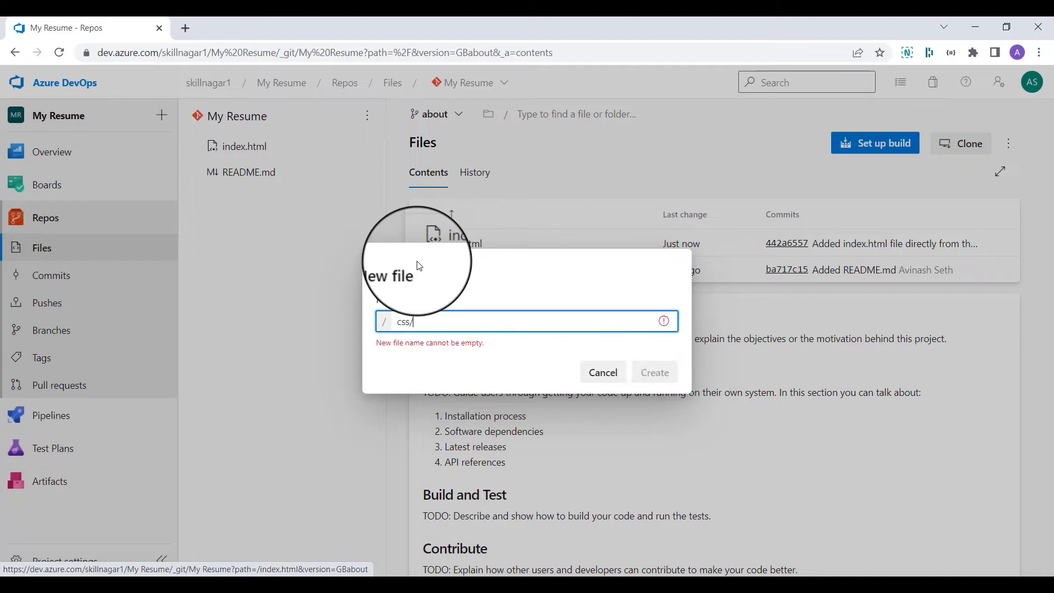
{"action": "type", "text": "inde"}
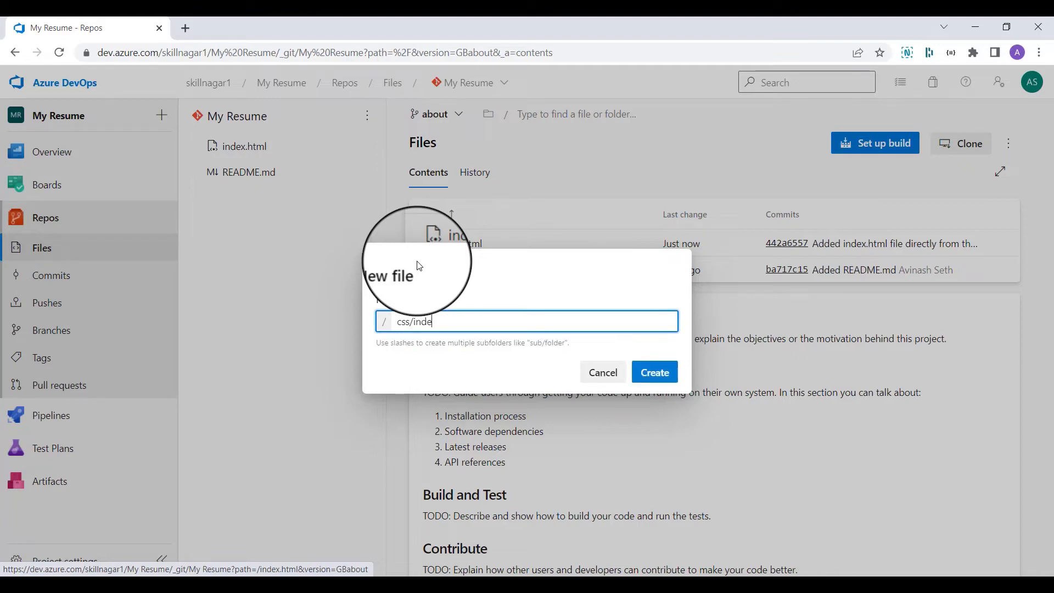
{"action": "type", "text": "xx.css"}
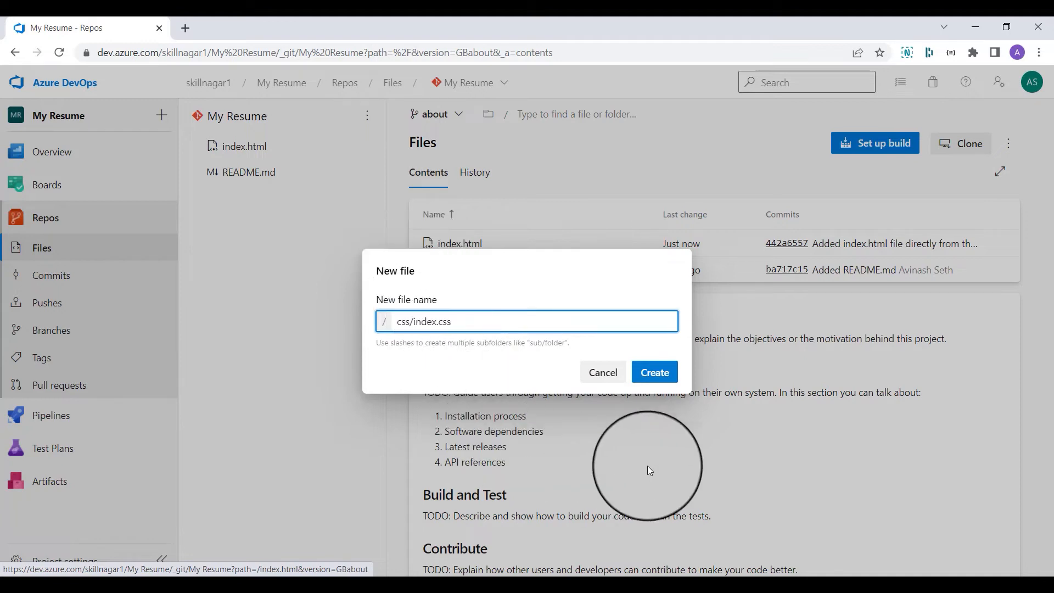
{"action": "left_click", "coordinate": [652, 377]}
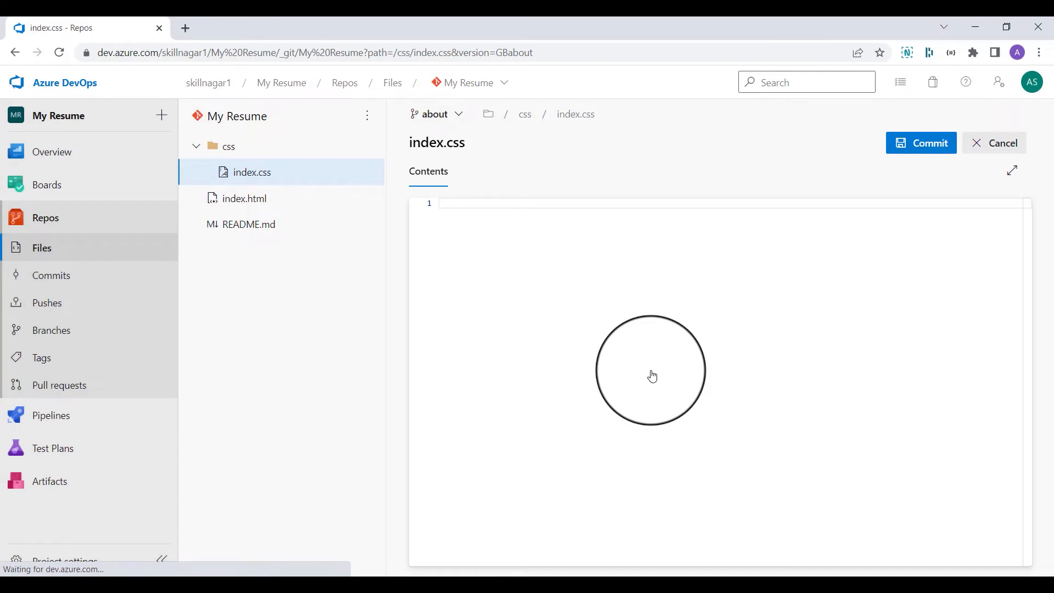
Write a CSS rule in index.css that sets the body background-color to red.
{"action": "type", "text": "body {"}
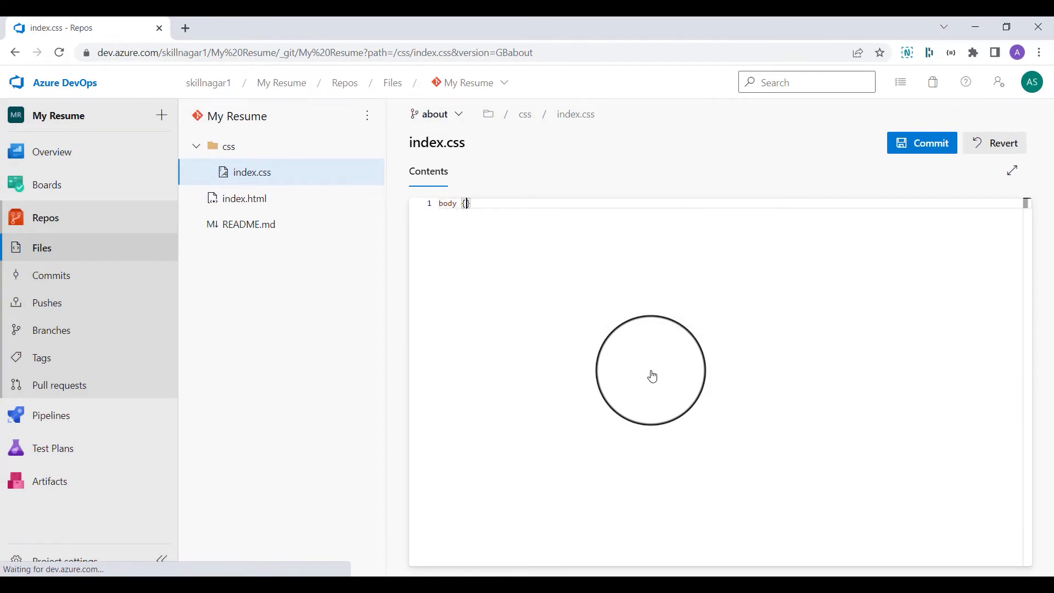
{"action": "key", "text": "Return"}
{"action": "type", "text": "backg"}
{"action": "key", "text": "Return"}
{"action": "type", "text": "red;"}
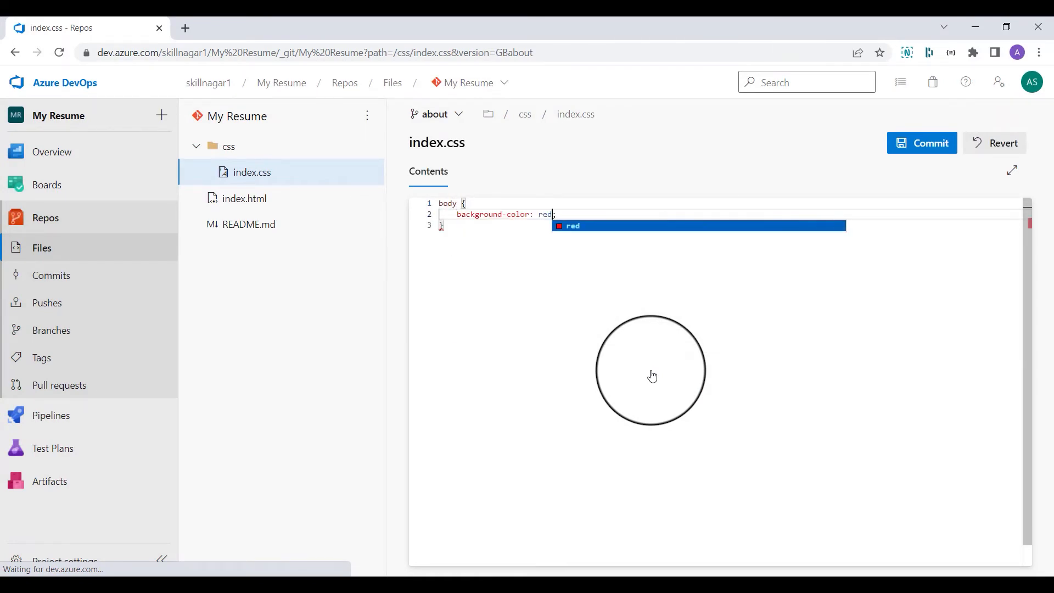
{"action": "left_click", "coordinate": [649, 369]}
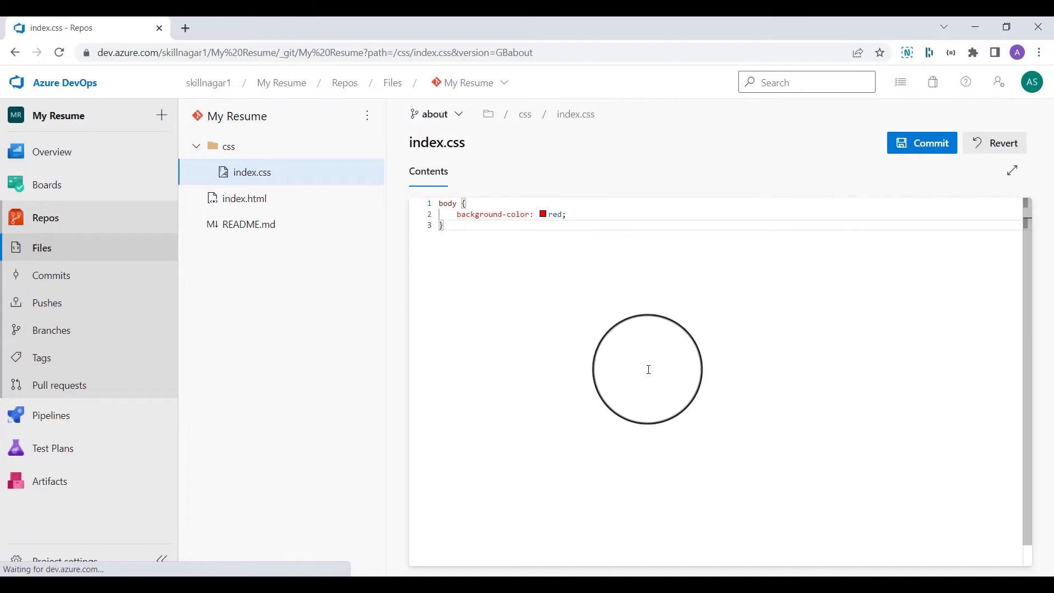
Set the commit comment for index.css to "Added index.css file inside css folder structur".
{"action": "left_click", "coordinate": [920, 142]}
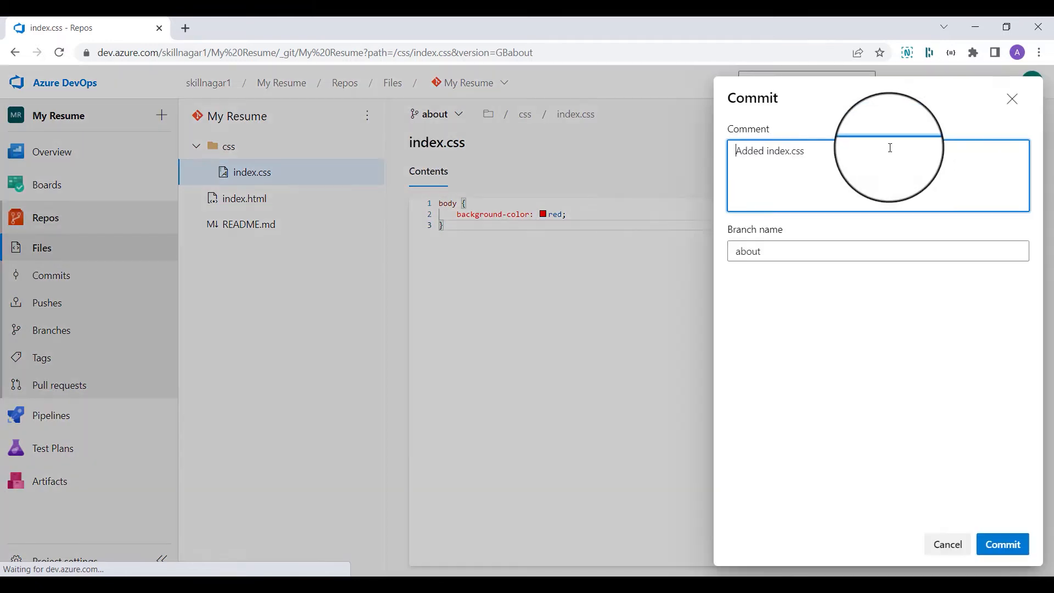
{"action": "left_click_drag", "start_coordinate": [805, 151], "coordinate": [737, 188]}
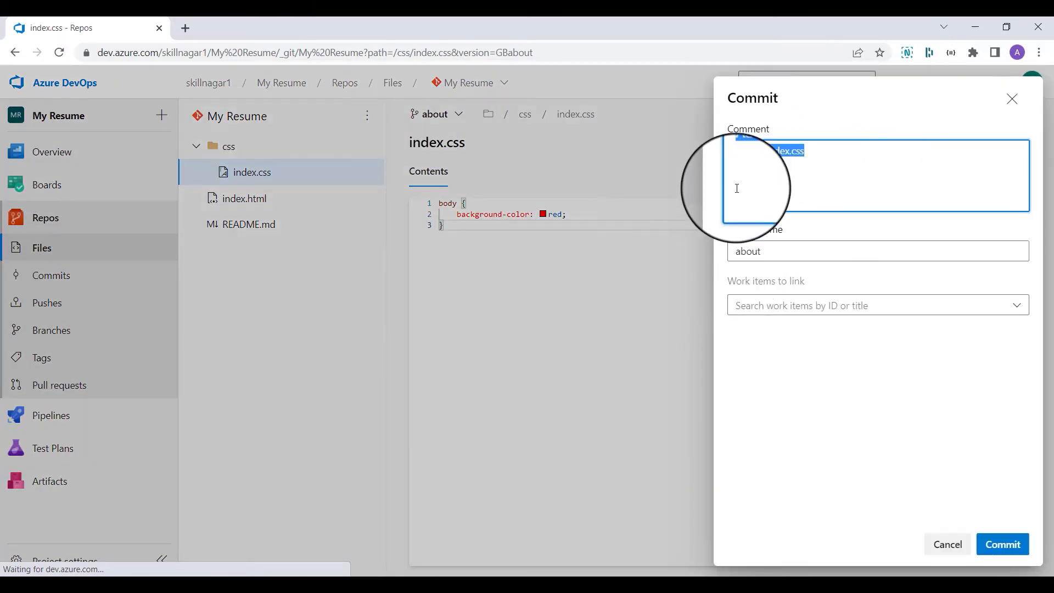
{"action": "key", "text": "BackSpace"}
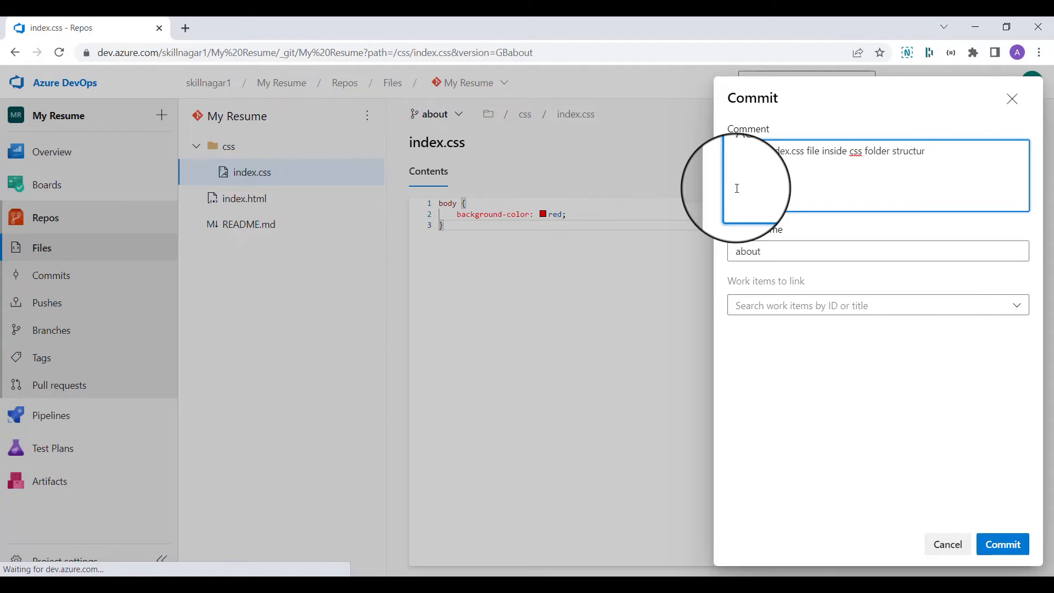
{"action": "left_click", "coordinate": [835, 250]}
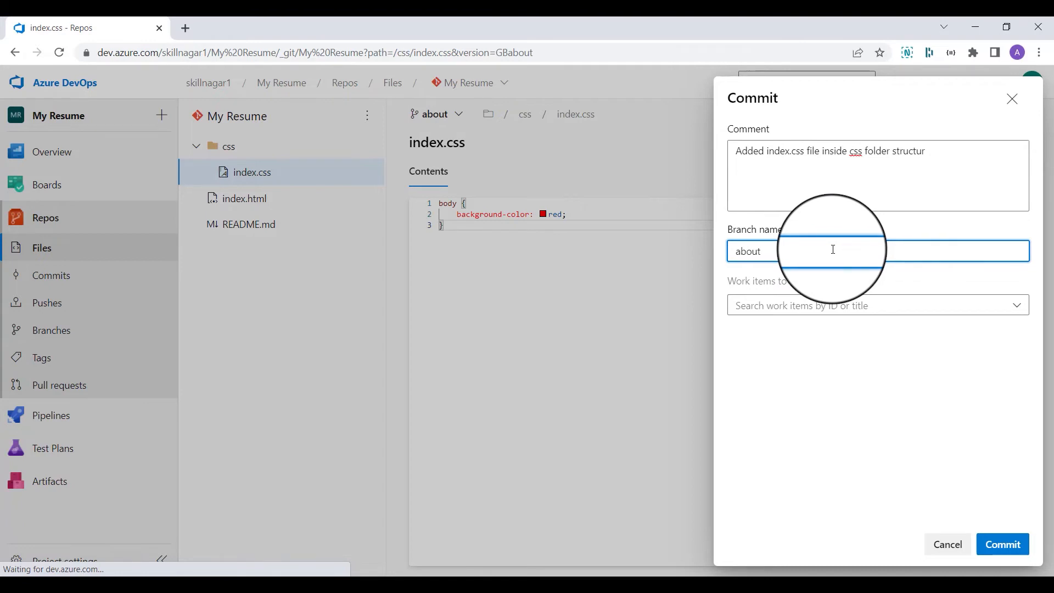
{"action": "key", "text": "ctrl+a"}
{"action": "type", "text": "main"}
{"action": "key", "text": "ctrl+a"}
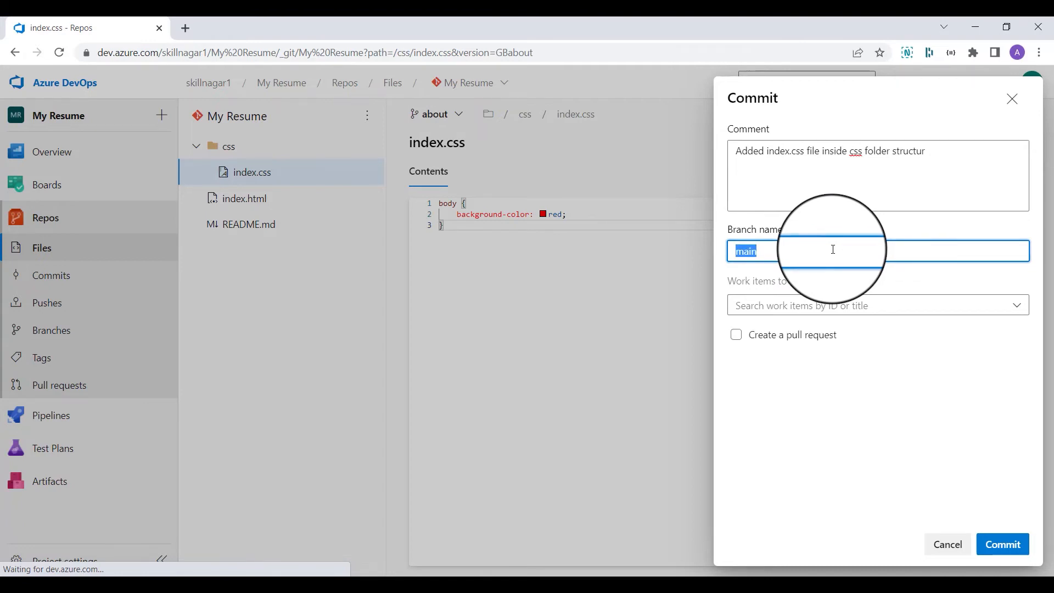
{"action": "key", "text": "BackSpace"}
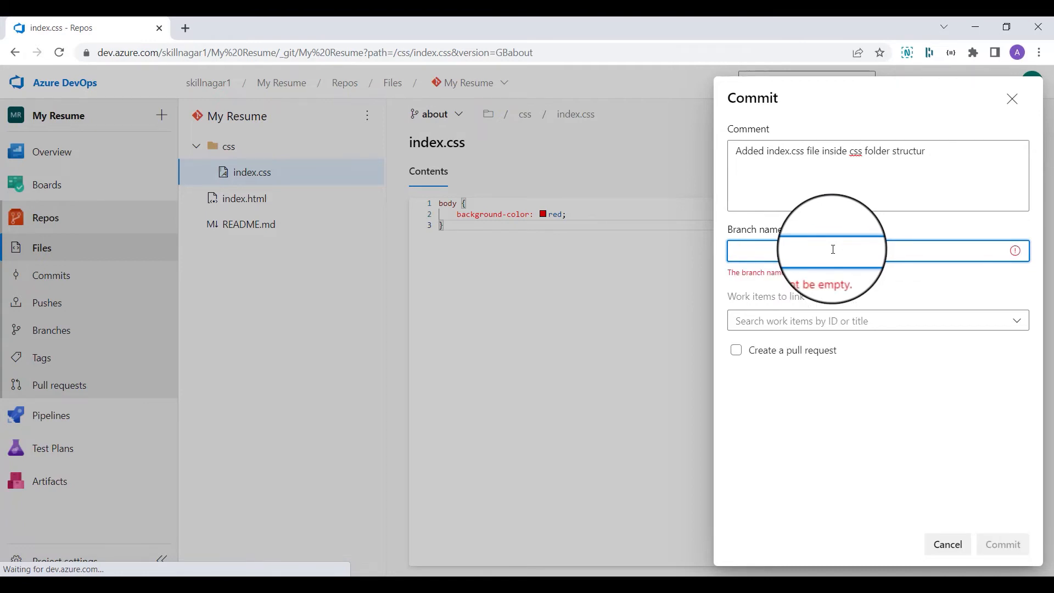
{"action": "type", "text": "about"}
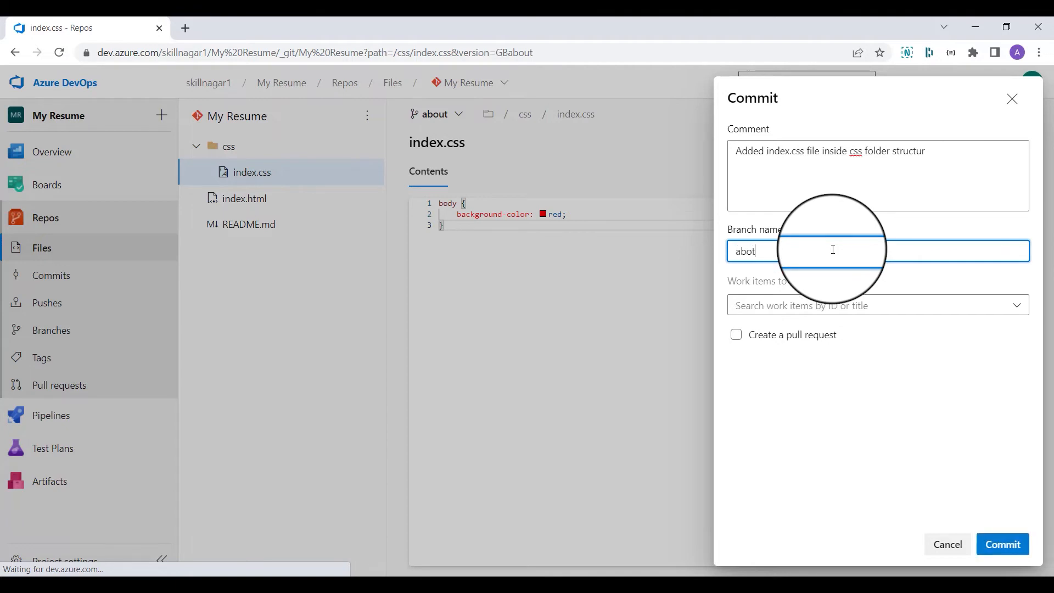
{"action": "key", "text": "BackSpace"}
{"action": "type", "text": "ut"}
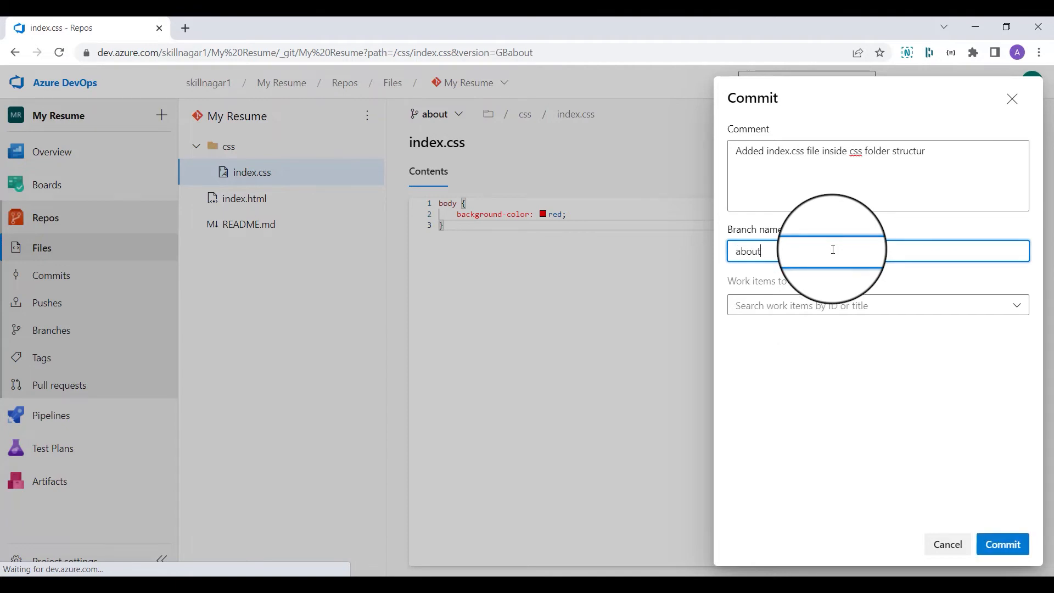
Commit index.css to the about branch without linking any work item.
{"action": "left_click", "coordinate": [802, 305]}
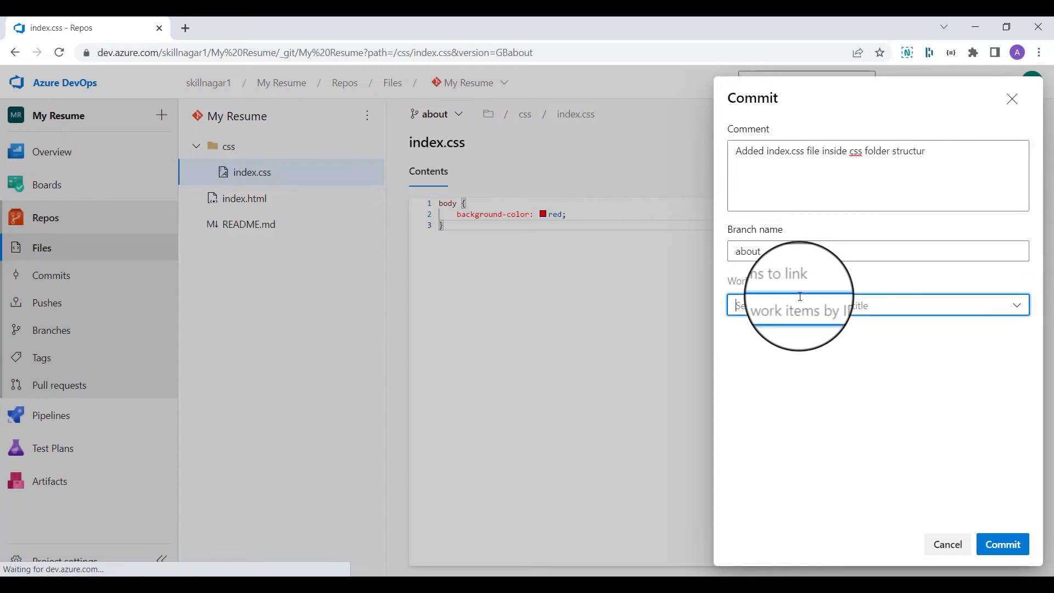
{"action": "left_click", "coordinate": [812, 375]}
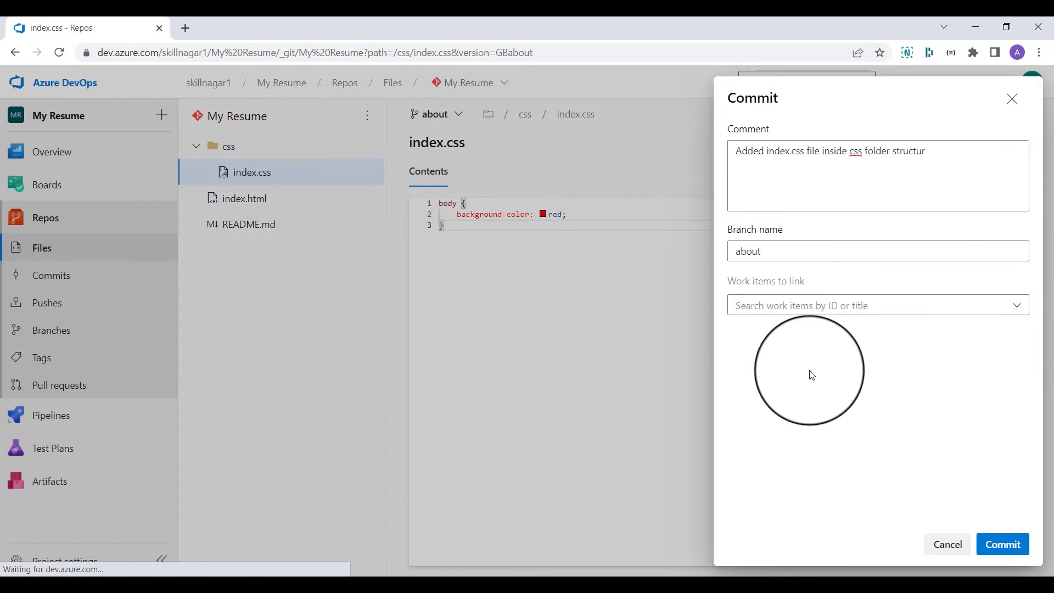
{"action": "left_click", "coordinate": [994, 545]}
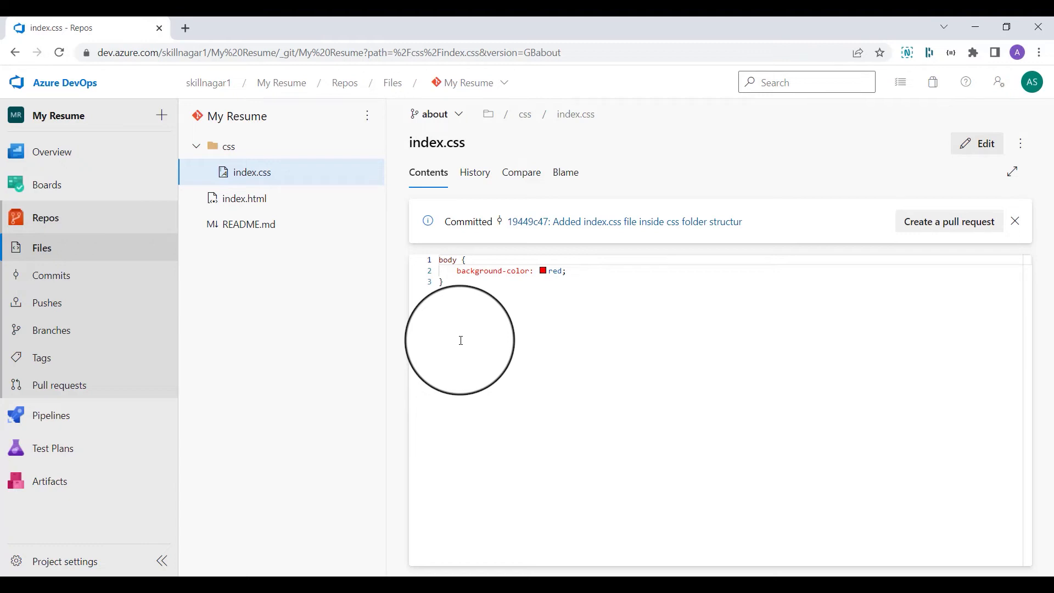
Return to the repository's root files and start a pull request from about into main.
{"action": "left_click", "coordinate": [245, 126]}
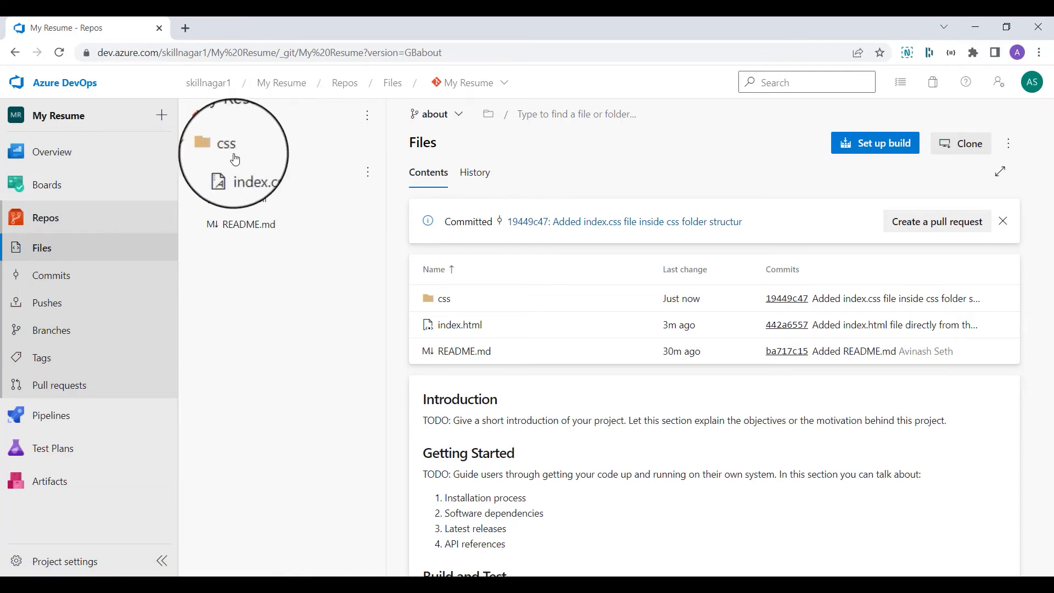
{"action": "left_click", "coordinate": [196, 146]}
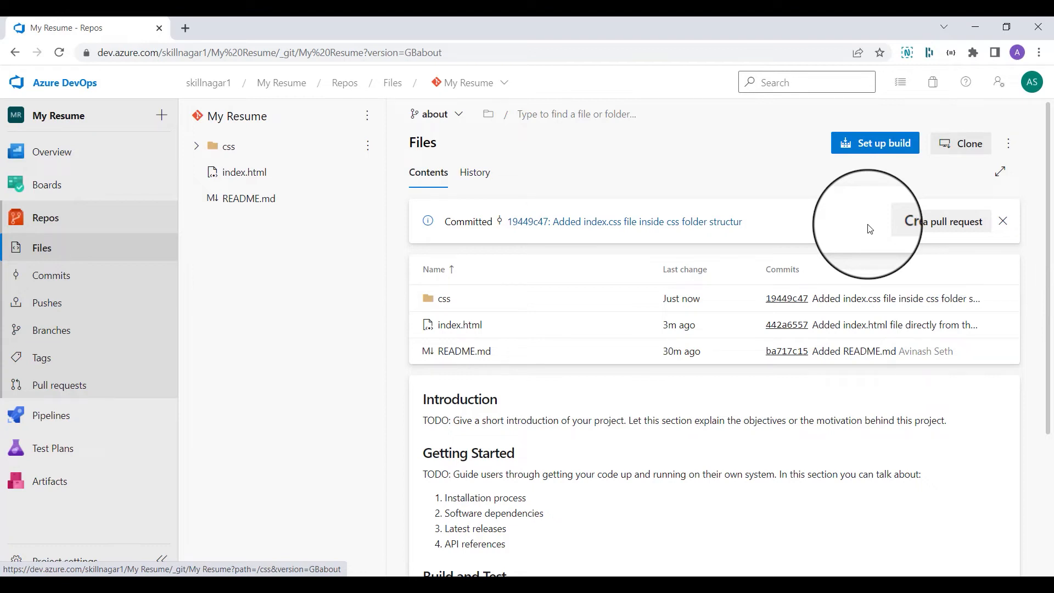
{"action": "left_click", "coordinate": [924, 225]}
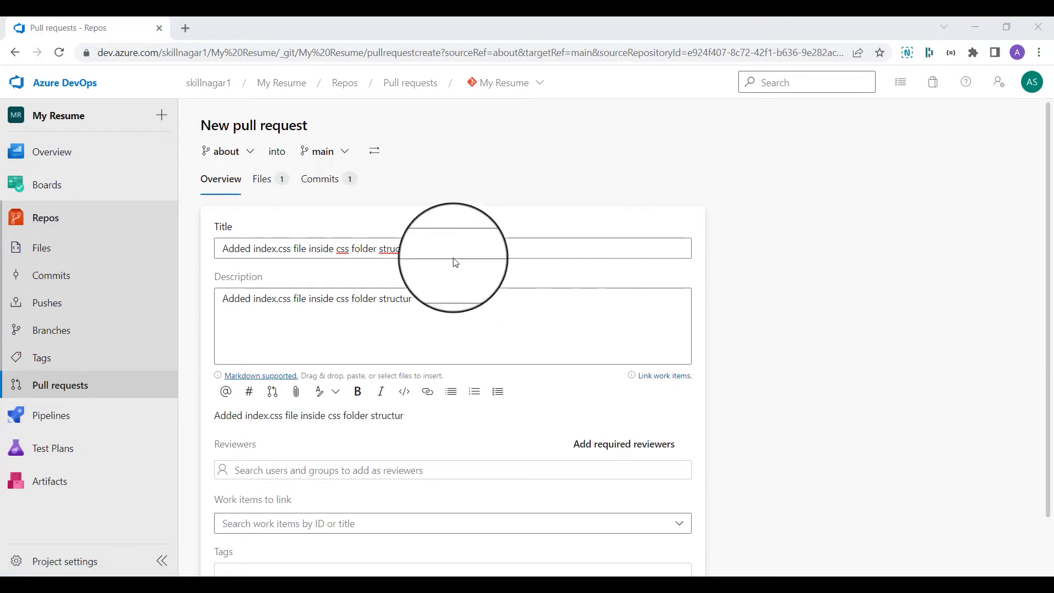
Correct the pull request title to "Added index.css file inside css folder structure".
{"action": "left_click_drag", "start_coordinate": [454, 253], "coordinate": [416, 248]}
{"action": "left_click", "coordinate": [373, 323]}
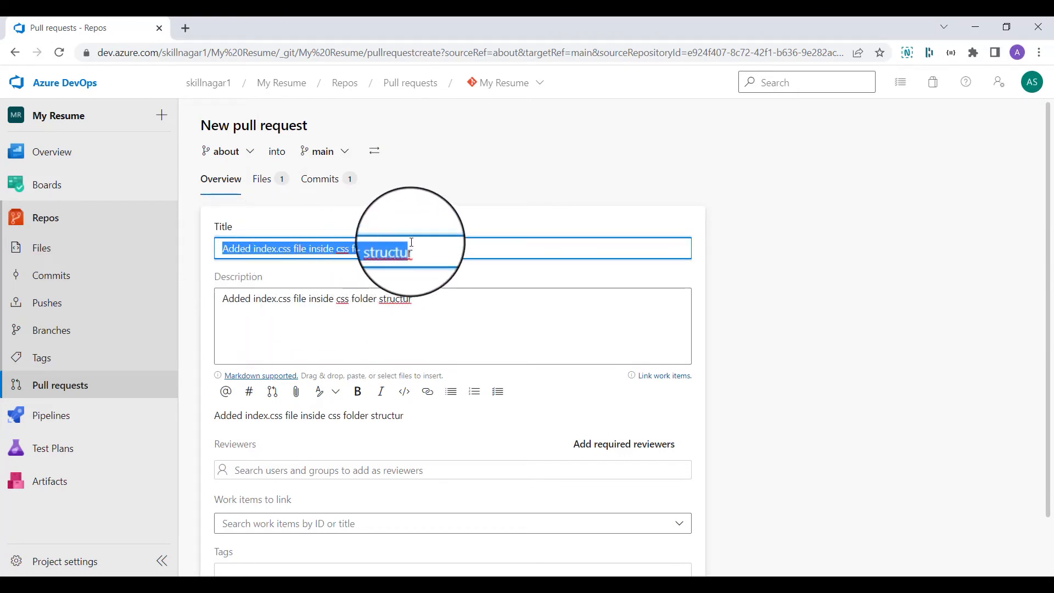
{"action": "right_click", "coordinate": [404, 250]}
{"action": "key", "text": "Escape"}
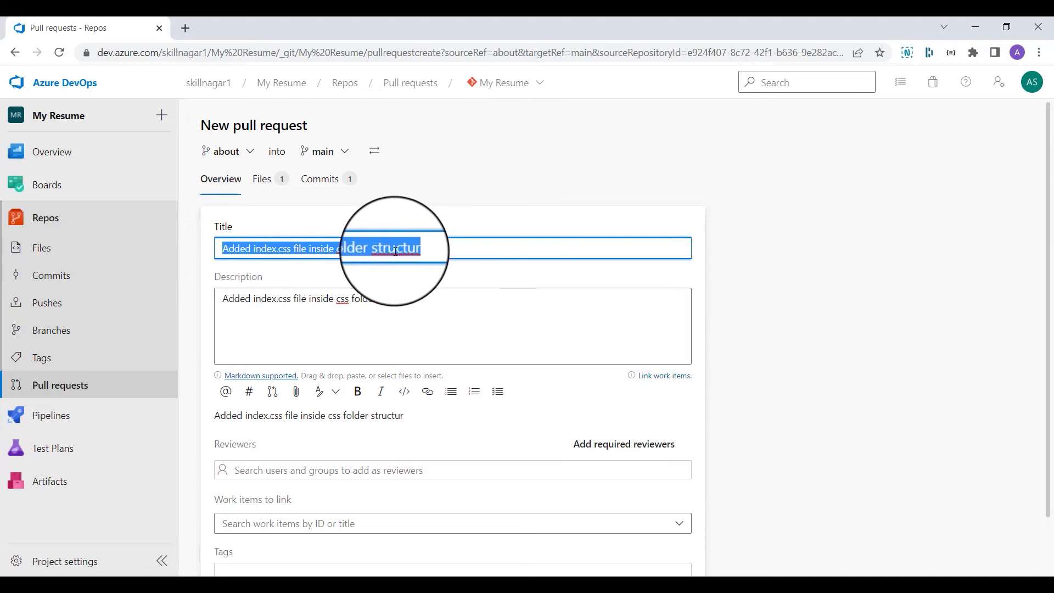
{"action": "left_click", "coordinate": [403, 252]}
{"action": "right_click", "coordinate": [401, 254]}
{"action": "key", "text": "Escape"}
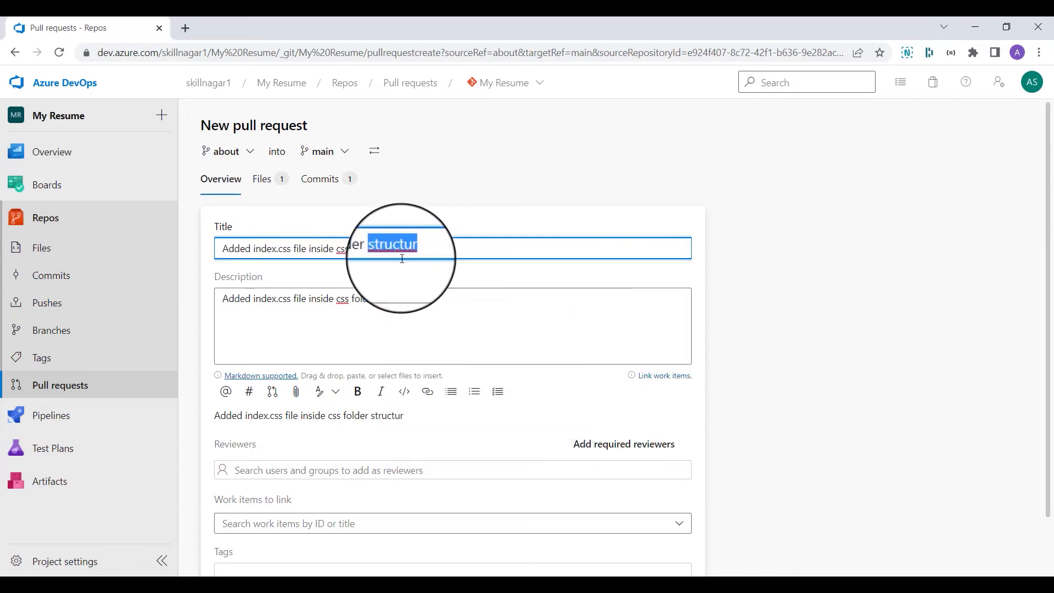
{"action": "right_click", "coordinate": [390, 300]}
{"action": "left_click", "coordinate": [385, 308]}
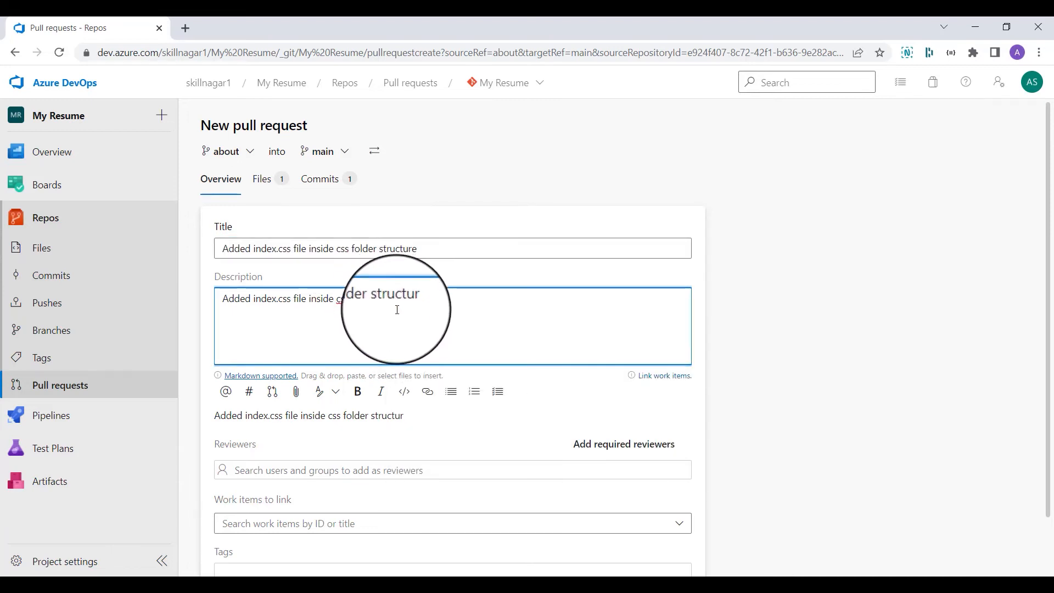
Examine the pull request's reviewers, work items to link and tags fields.
{"action": "scroll", "coordinate": [390, 313], "scroll_direction": "down", "scroll_amount": 2}
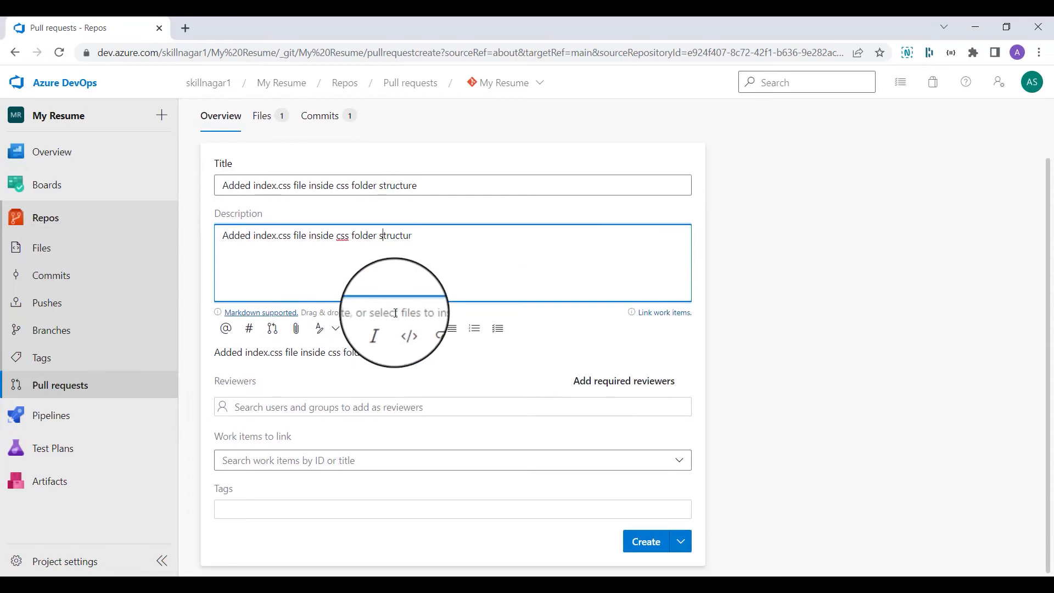
{"action": "left_click", "coordinate": [348, 405]}
{"action": "left_click", "coordinate": [794, 393]}
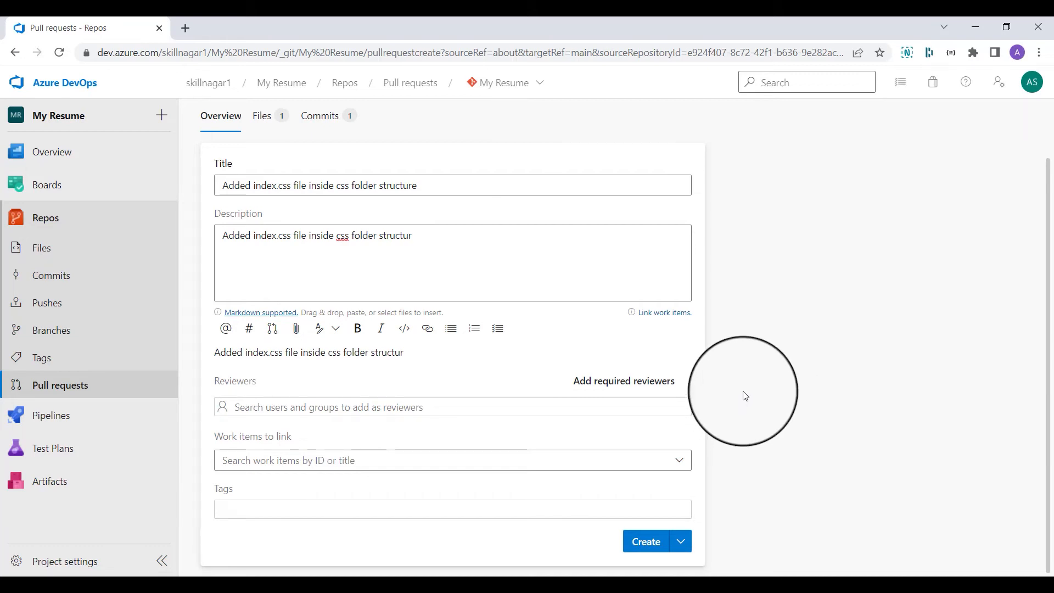
{"action": "left_click", "coordinate": [671, 460]}
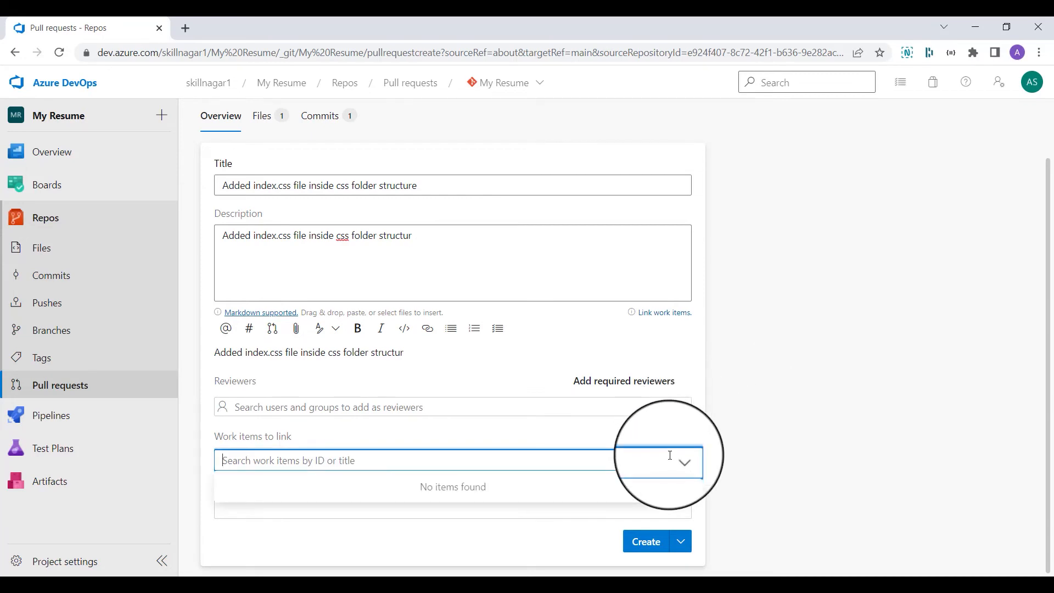
{"action": "left_click", "coordinate": [763, 440]}
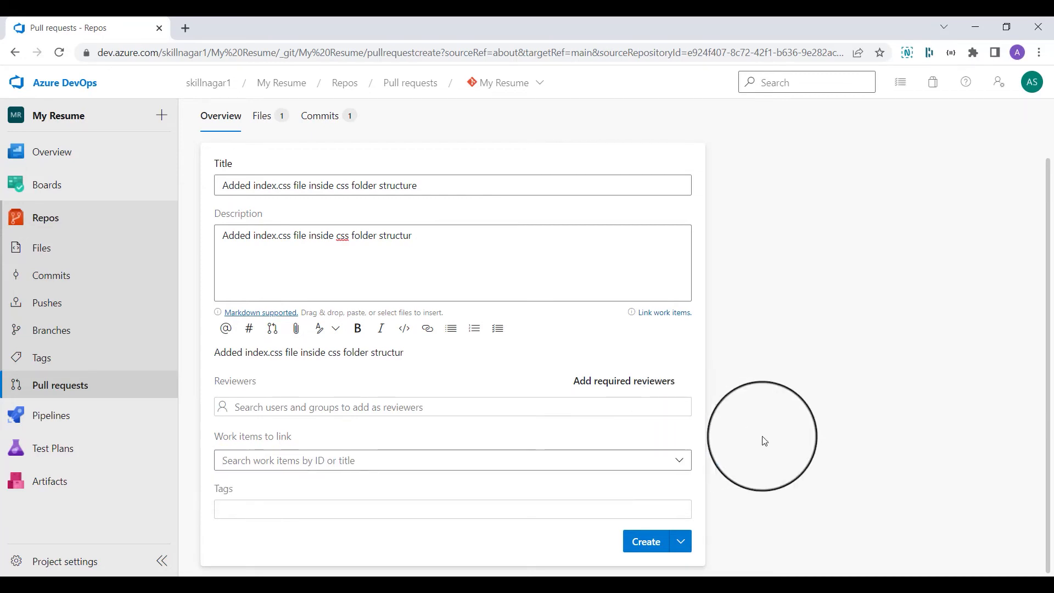
{"action": "left_click", "coordinate": [355, 509]}
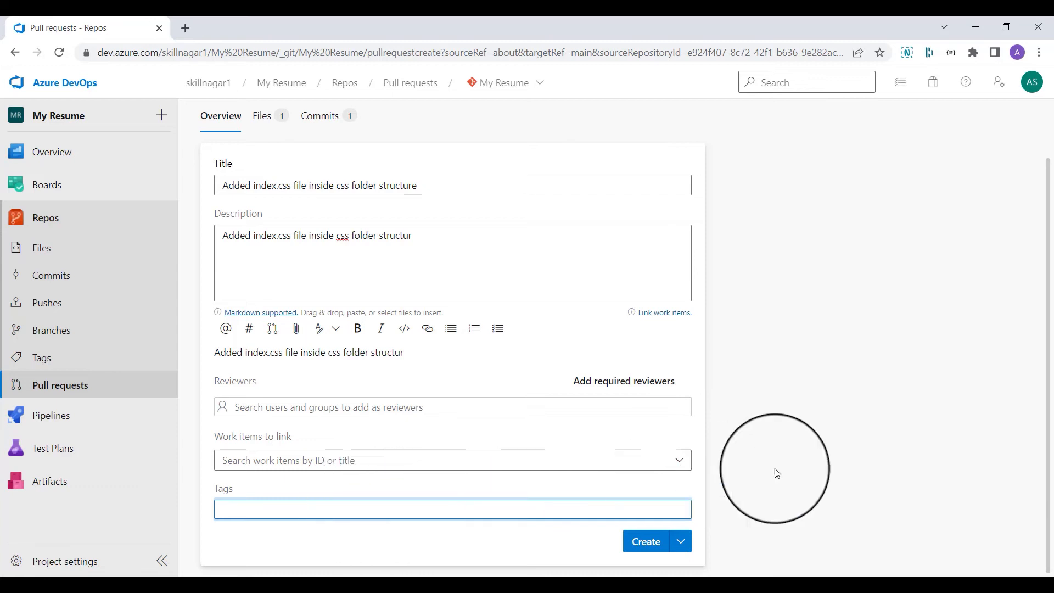
{"action": "left_click", "coordinate": [811, 460]}
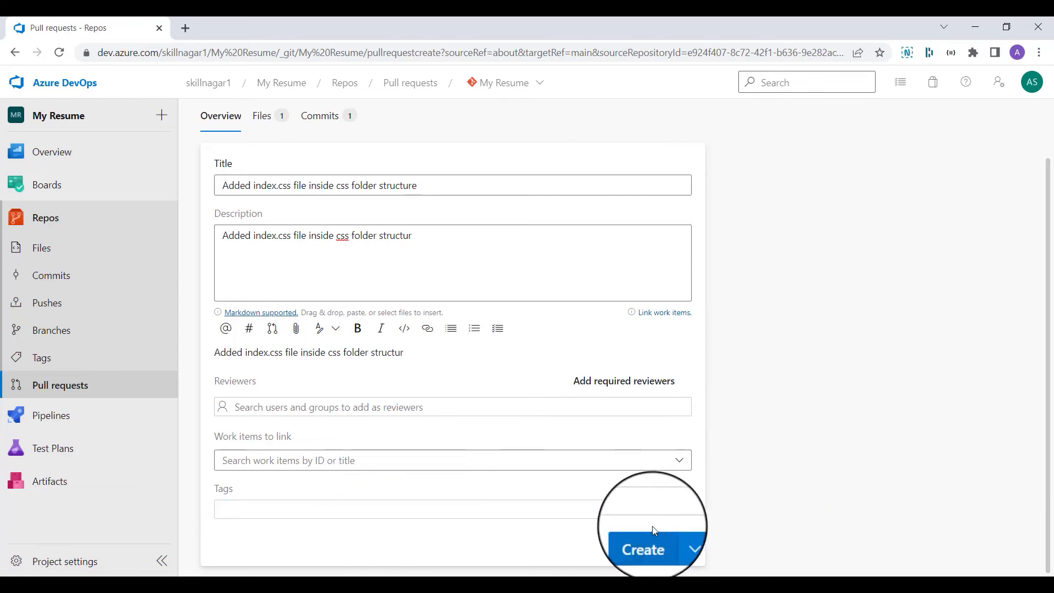
Create the pull request from about into main, dismiss the welcome notice and review its merge conflict check and activity.
{"action": "left_click", "coordinate": [685, 542]}
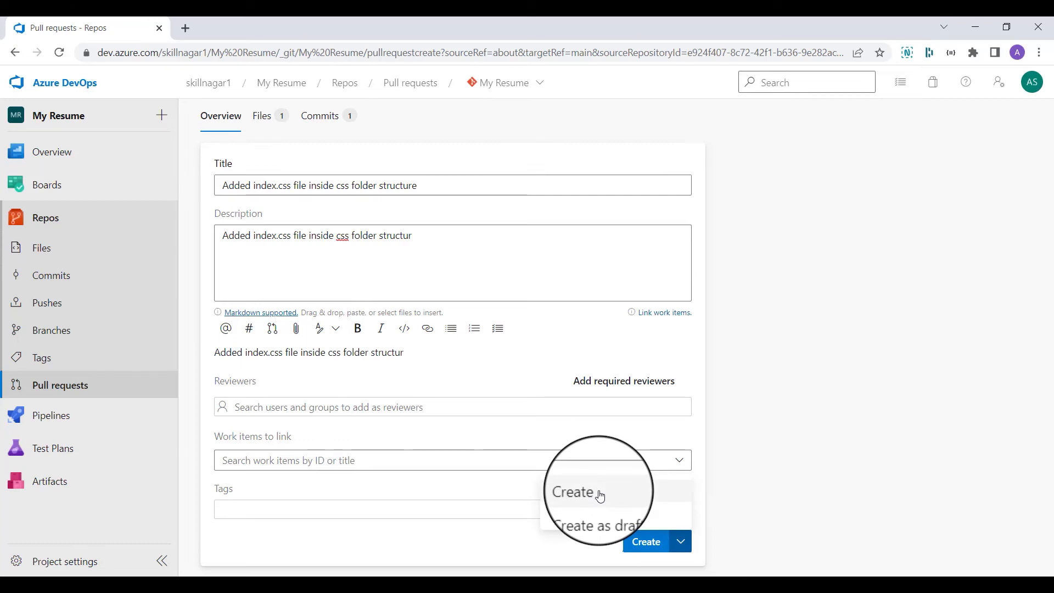
{"action": "left_click", "coordinate": [746, 498]}
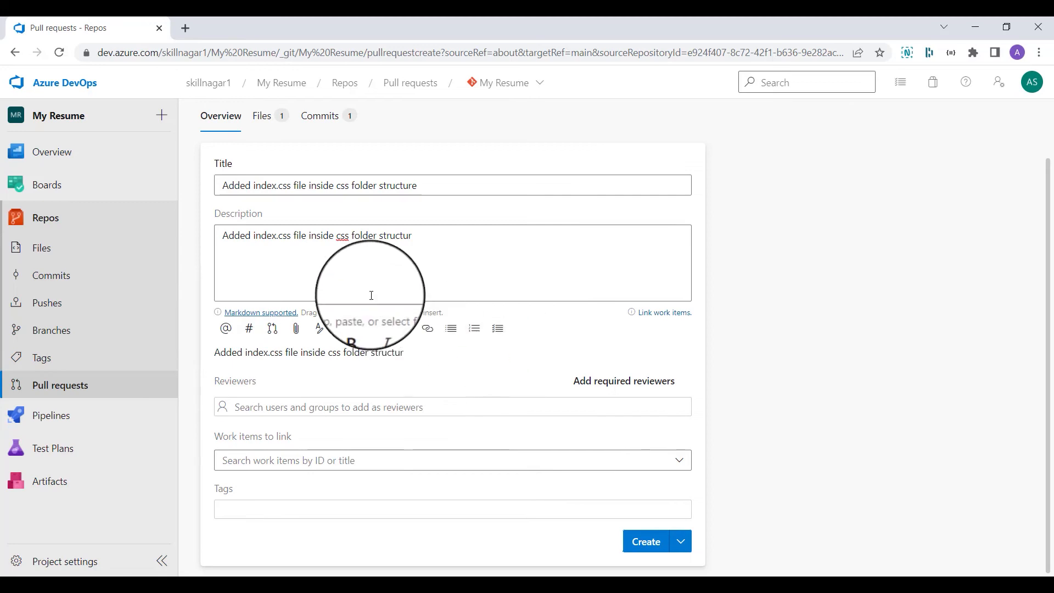
{"action": "left_click", "coordinate": [411, 246]}
{"action": "left_click_drag", "start_coordinate": [411, 247], "coordinate": [184, 242]}
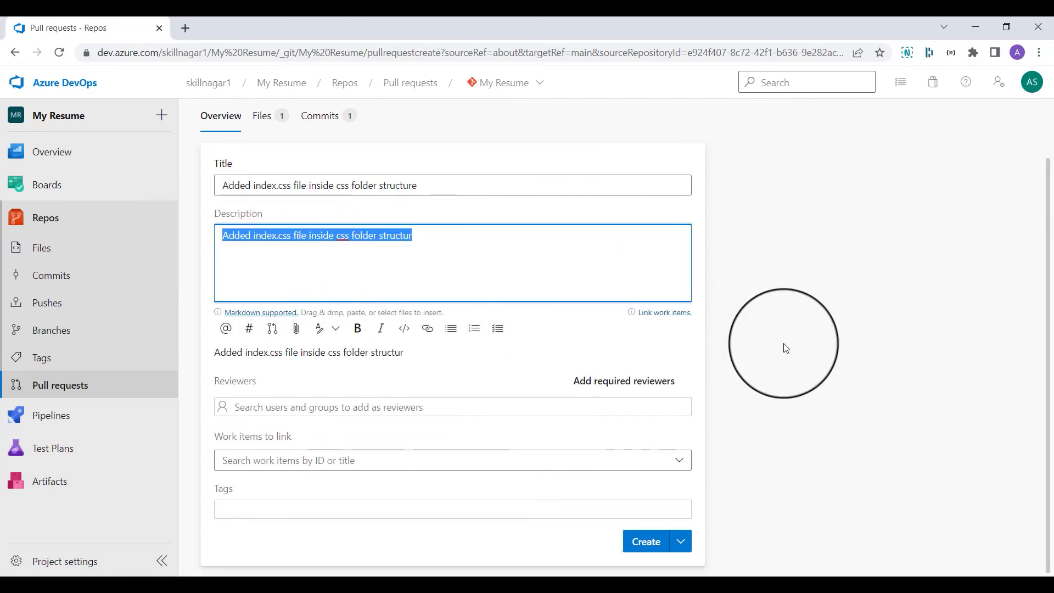
{"action": "left_click", "coordinate": [784, 346]}
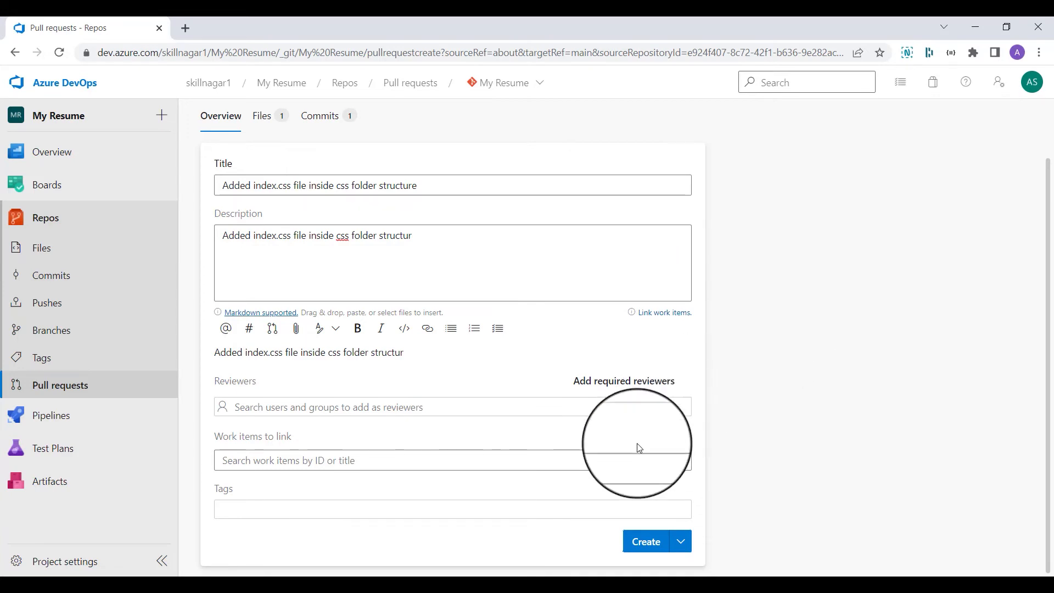
{"action": "left_click", "coordinate": [633, 542]}
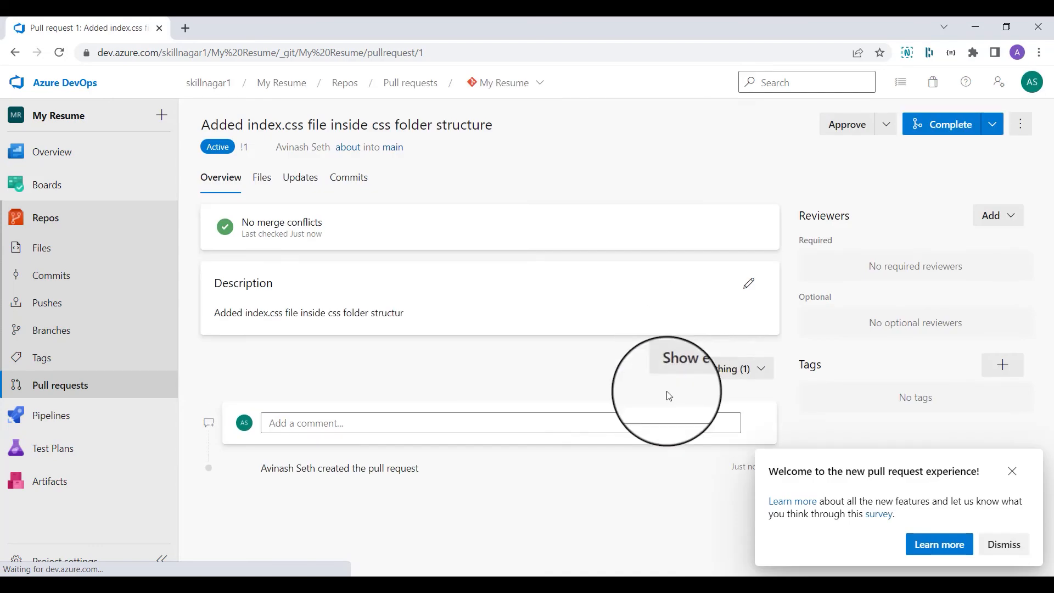
{"action": "left_click", "coordinate": [1013, 471]}
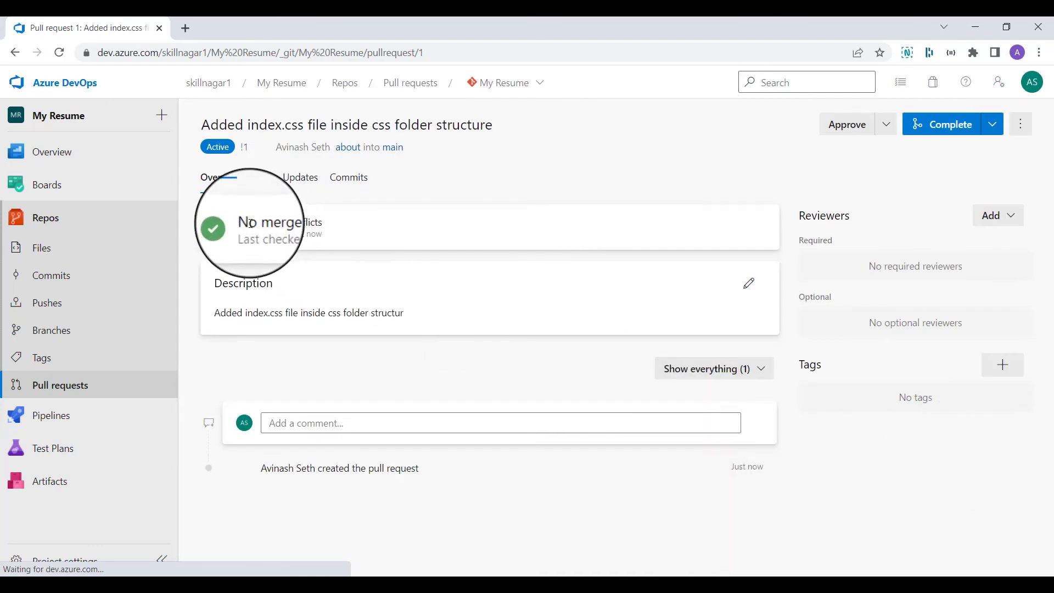
{"action": "left_click_drag", "start_coordinate": [248, 223], "coordinate": [352, 264]}
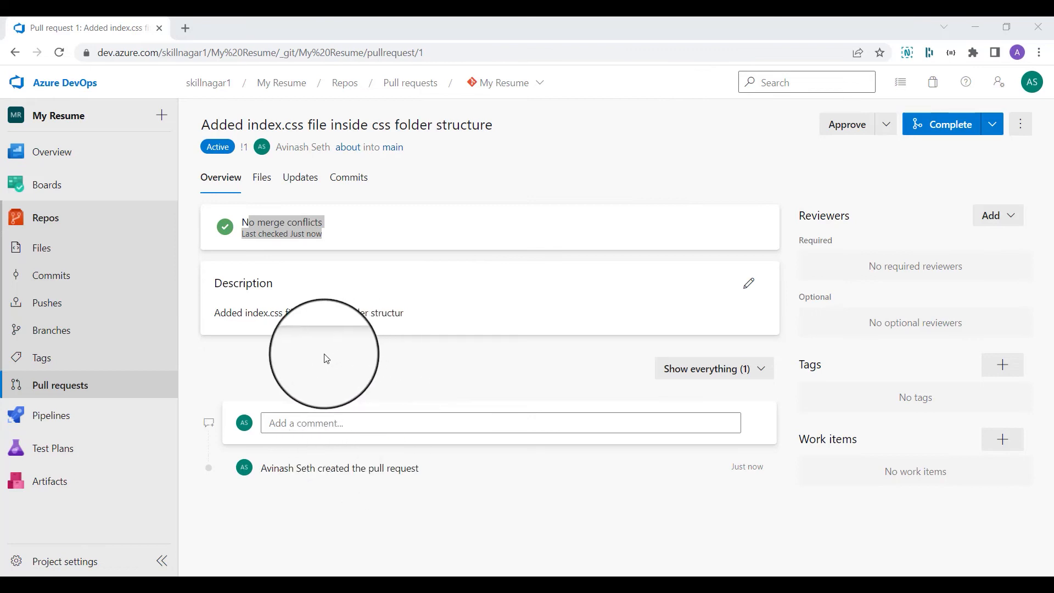
{"action": "left_click", "coordinate": [359, 365]}
{"action": "left_click_drag", "start_coordinate": [267, 469], "coordinate": [476, 489]}
Compare the repository's root files on the main branch with those on the about branch.
{"action": "left_click", "coordinate": [42, 249]}
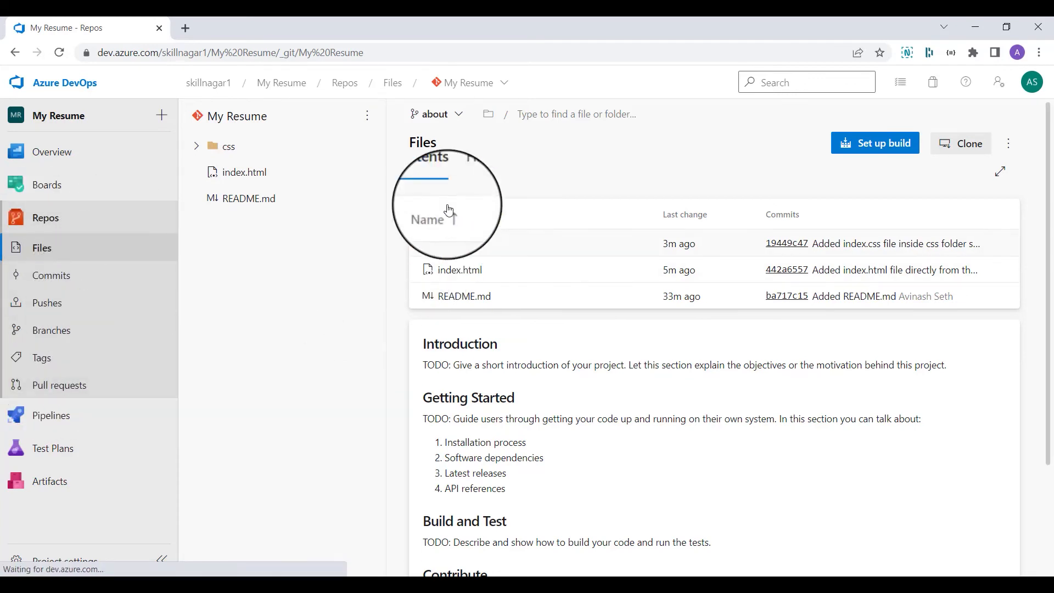
{"action": "left_click", "coordinate": [447, 121]}
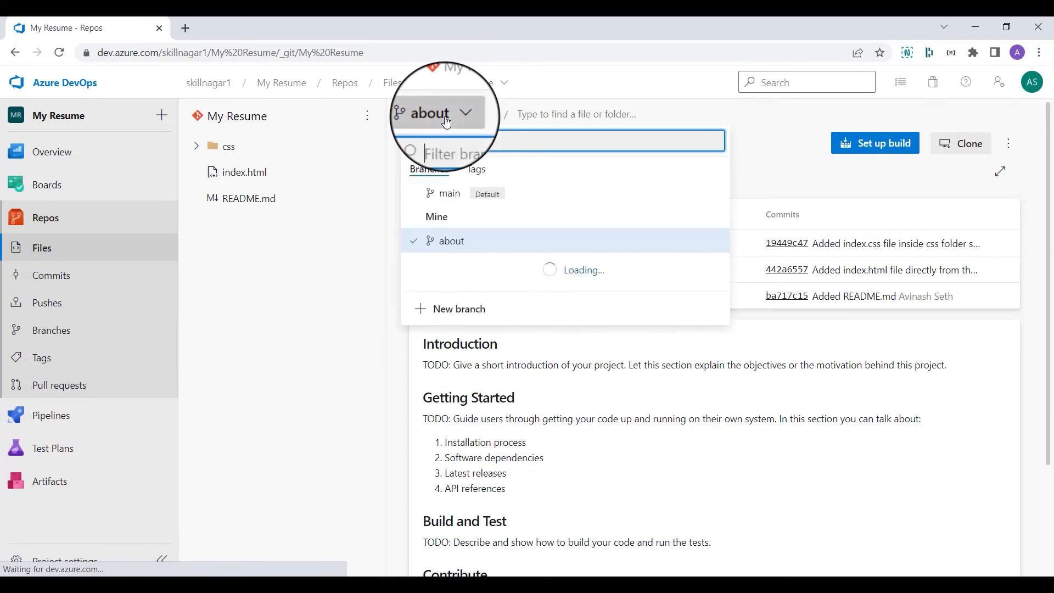
{"action": "left_click", "coordinate": [448, 193]}
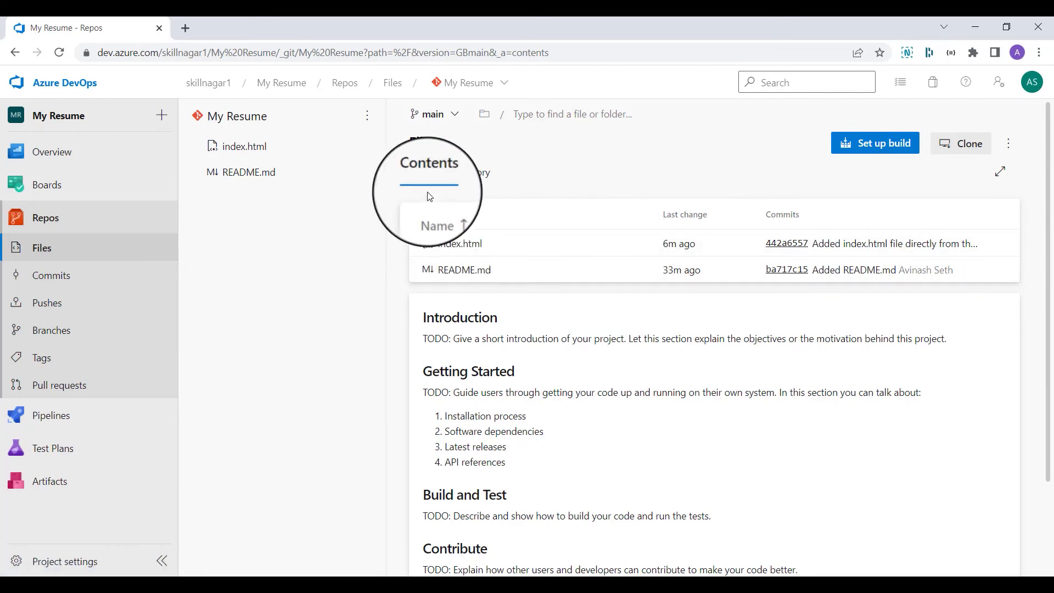
{"action": "left_click", "coordinate": [455, 117]}
{"action": "left_click", "coordinate": [448, 238]}
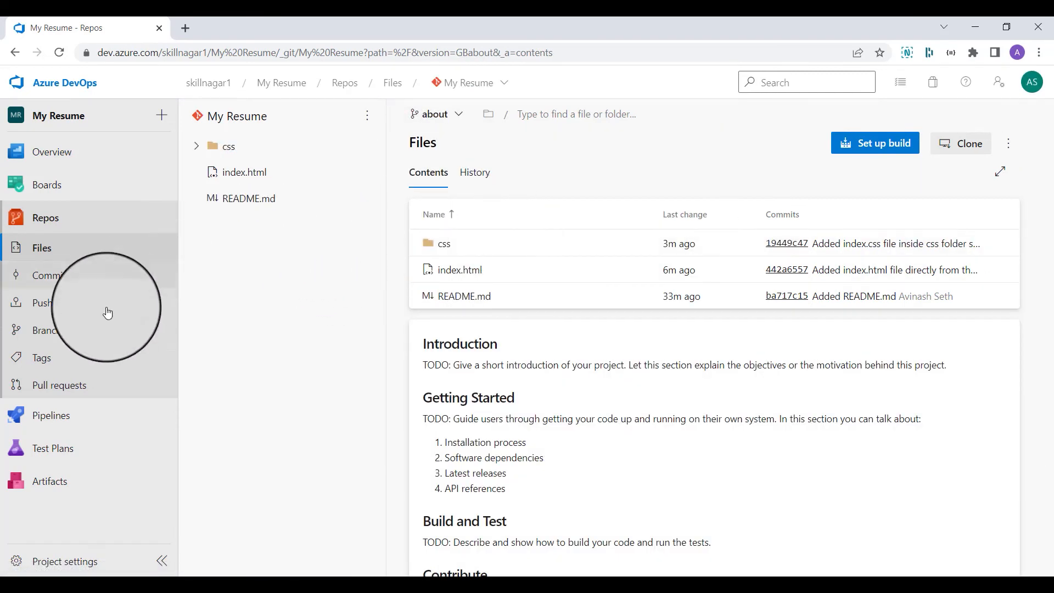
Reopen the index.css pull request from the pull request list and examine its approval and completion options.
{"action": "left_click", "coordinate": [61, 387]}
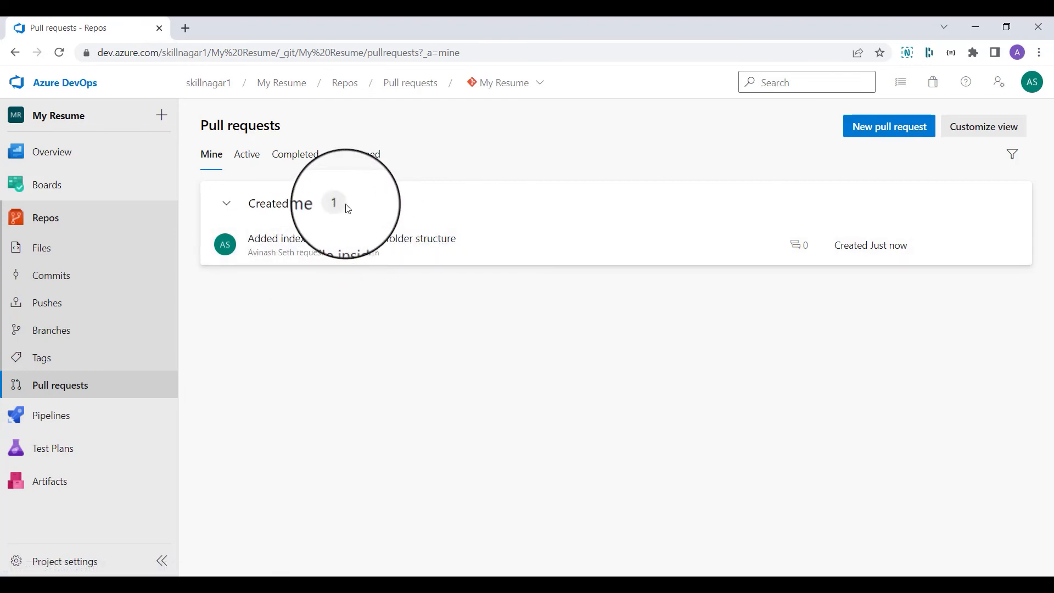
{"action": "left_click", "coordinate": [331, 245]}
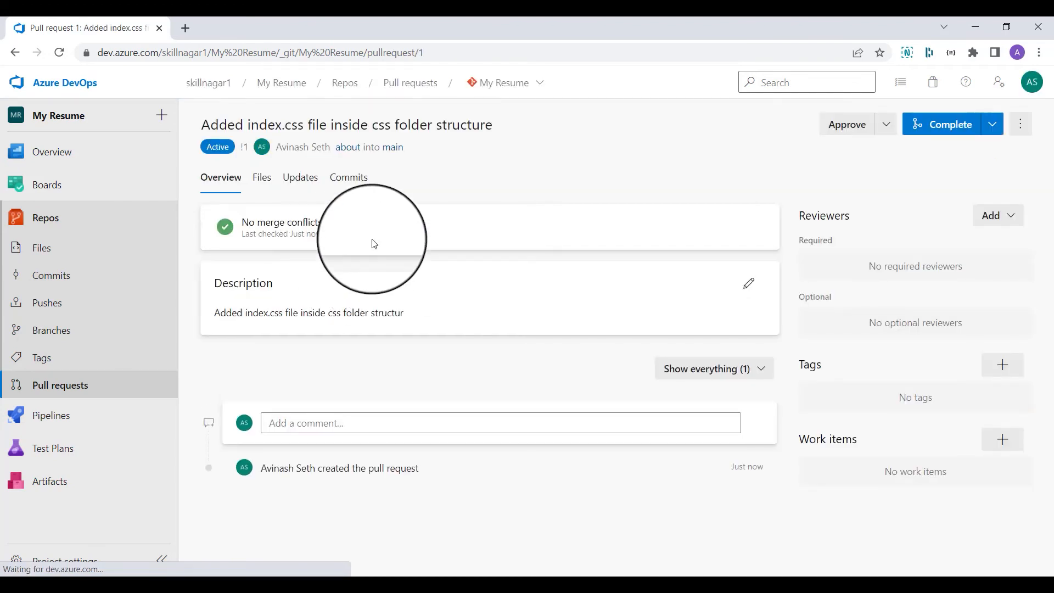
{"action": "left_click_drag", "start_coordinate": [201, 125], "coordinate": [505, 117]}
{"action": "left_click", "coordinate": [510, 195]}
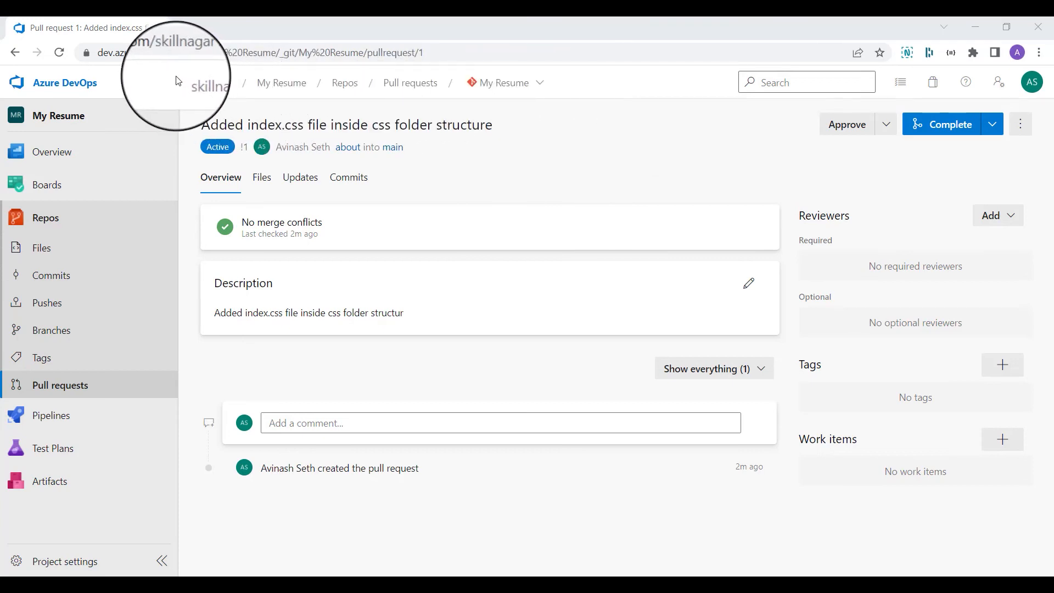
{"action": "left_click", "coordinate": [897, 125]}
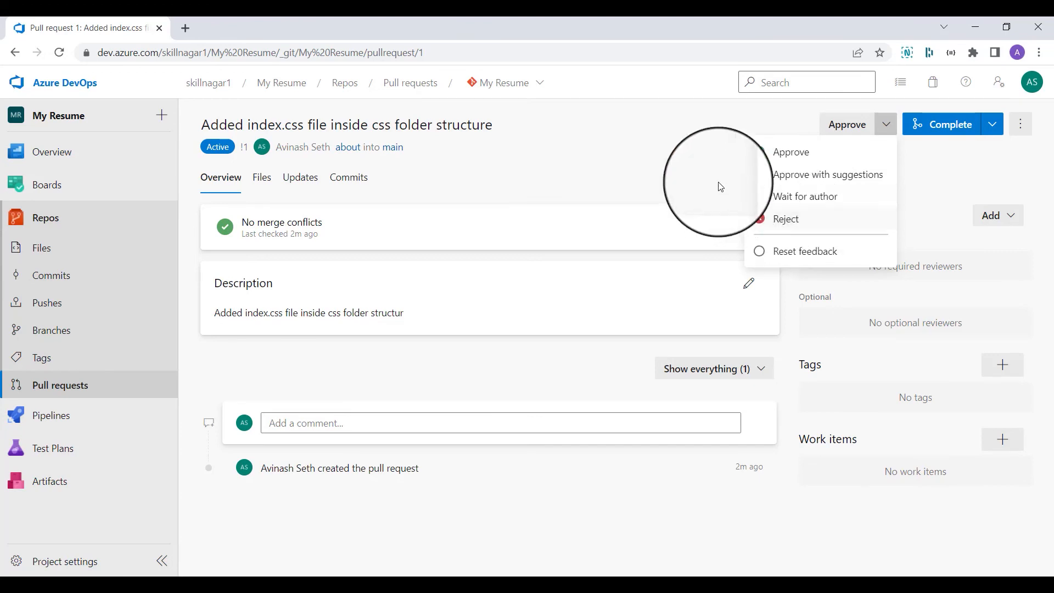
{"action": "left_click", "coordinate": [695, 141]}
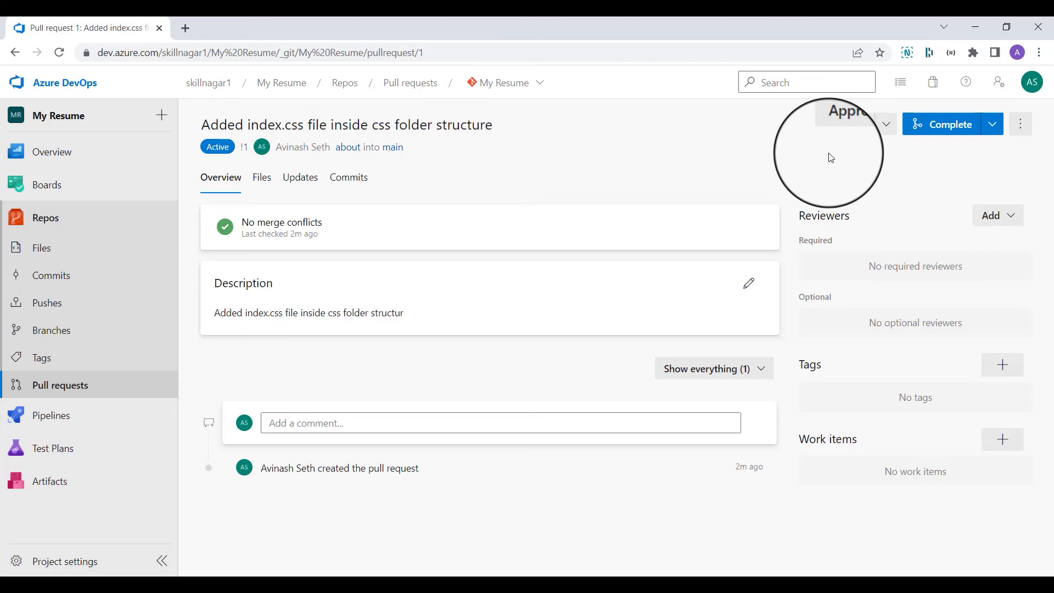
{"action": "left_click", "coordinate": [992, 126]}
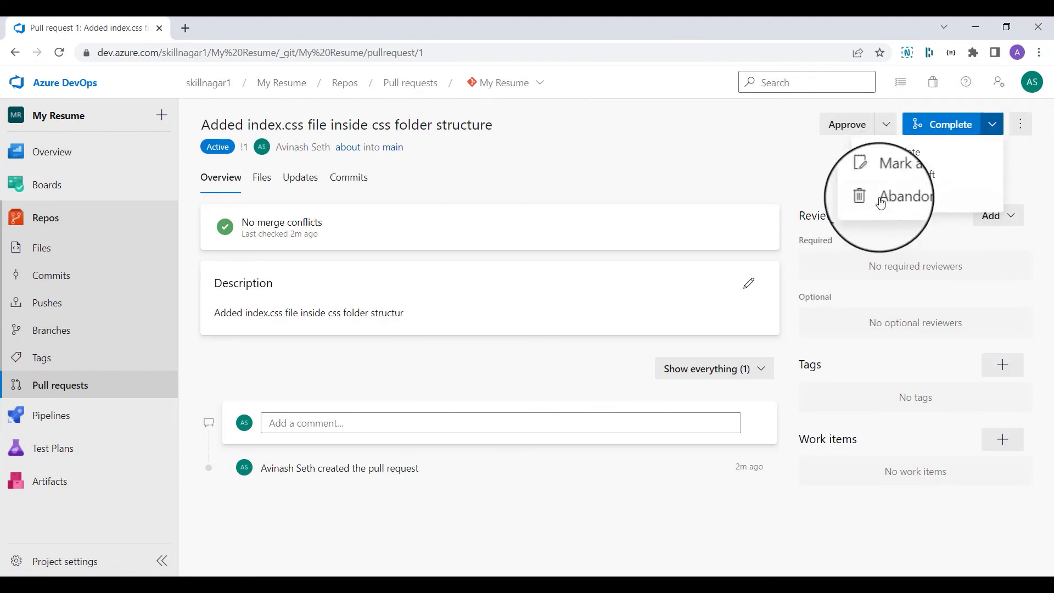
{"action": "left_click", "coordinate": [770, 183]}
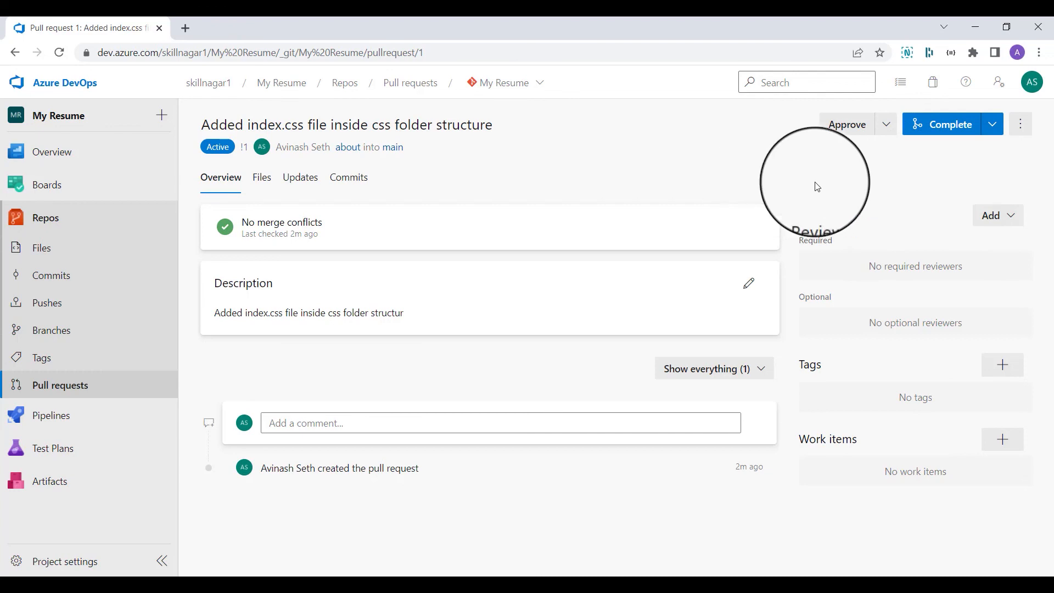
Complete the pull request with the Merge (no fast forward) type, completing associated work items and deleting about after merging.
{"action": "left_click", "coordinate": [937, 135]}
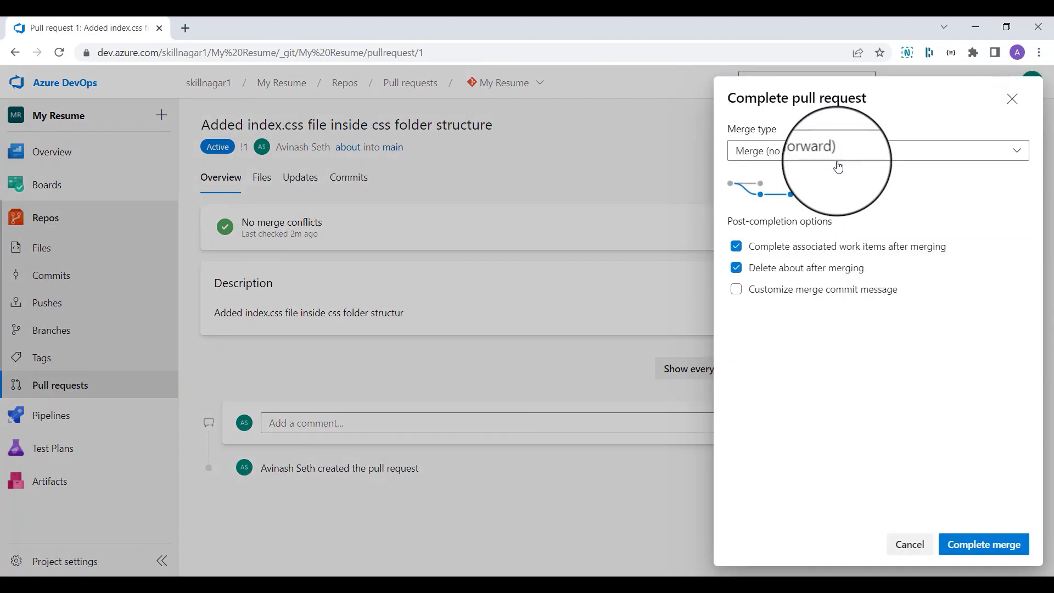
{"action": "left_click", "coordinate": [799, 159]}
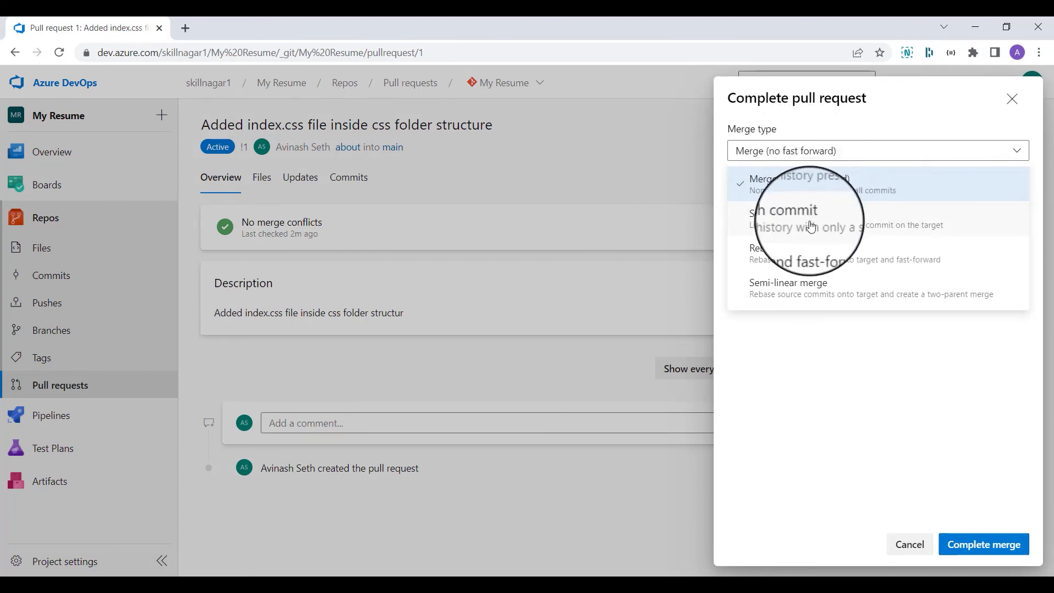
{"action": "left_click", "coordinate": [828, 364]}
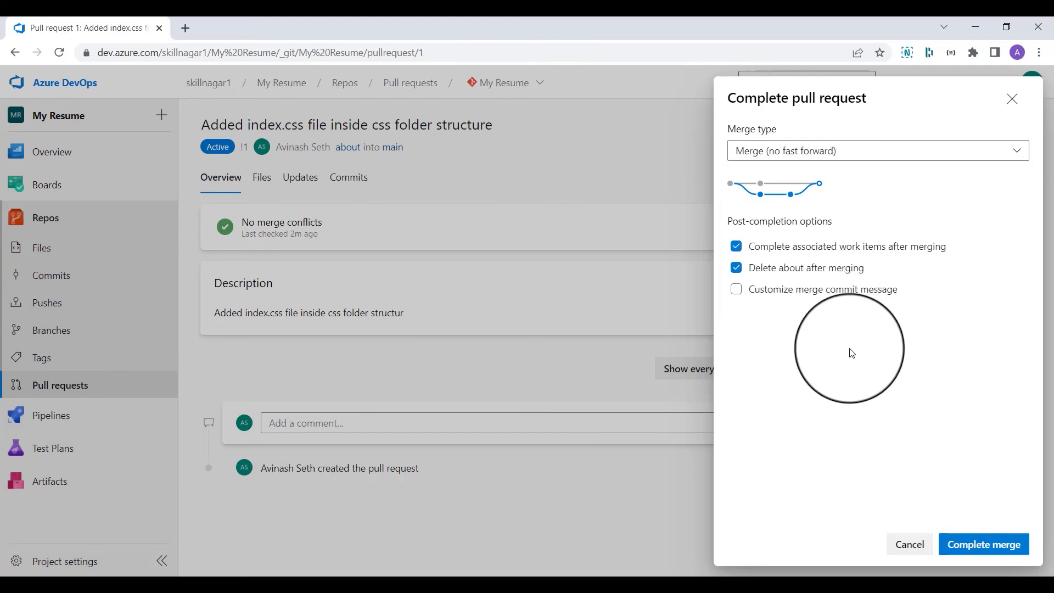
{"action": "left_click", "coordinate": [964, 545]}
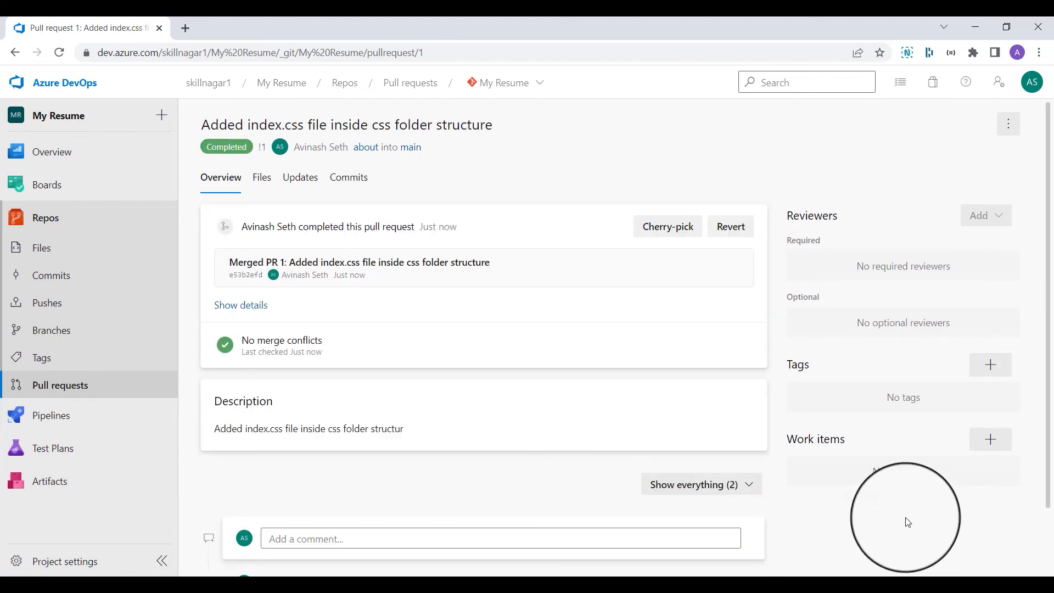
{"action": "scroll", "coordinate": [861, 494], "scroll_direction": "down", "scroll_amount": 2}
{"action": "scroll", "coordinate": [862, 500], "scroll_direction": "up", "scroll_amount": 2}
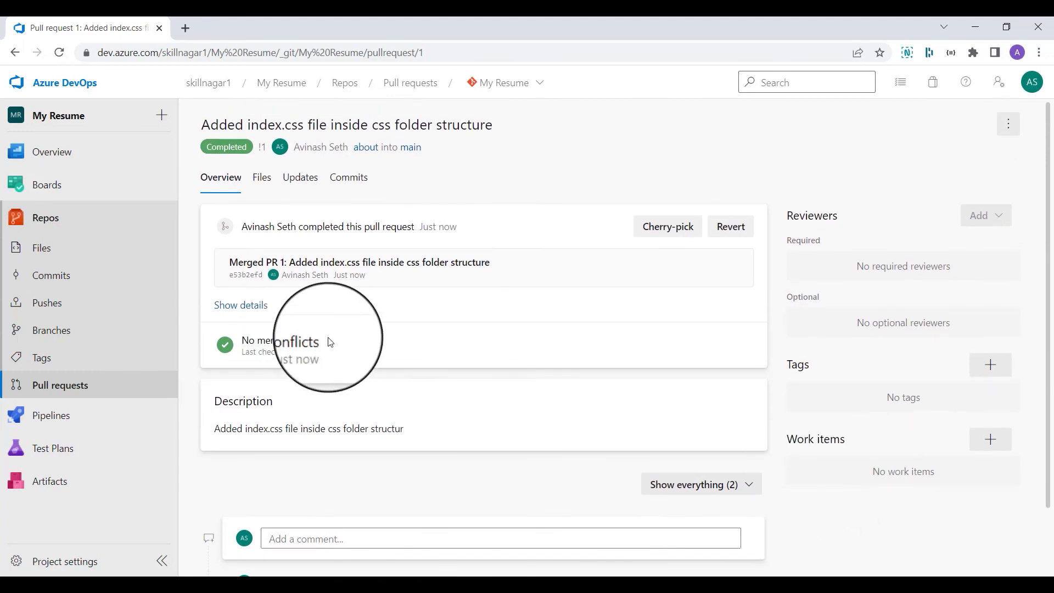
Check main for the merged css folder and its index.css file, inspect the branch list and return to the repository root.
{"action": "left_click", "coordinate": [50, 226]}
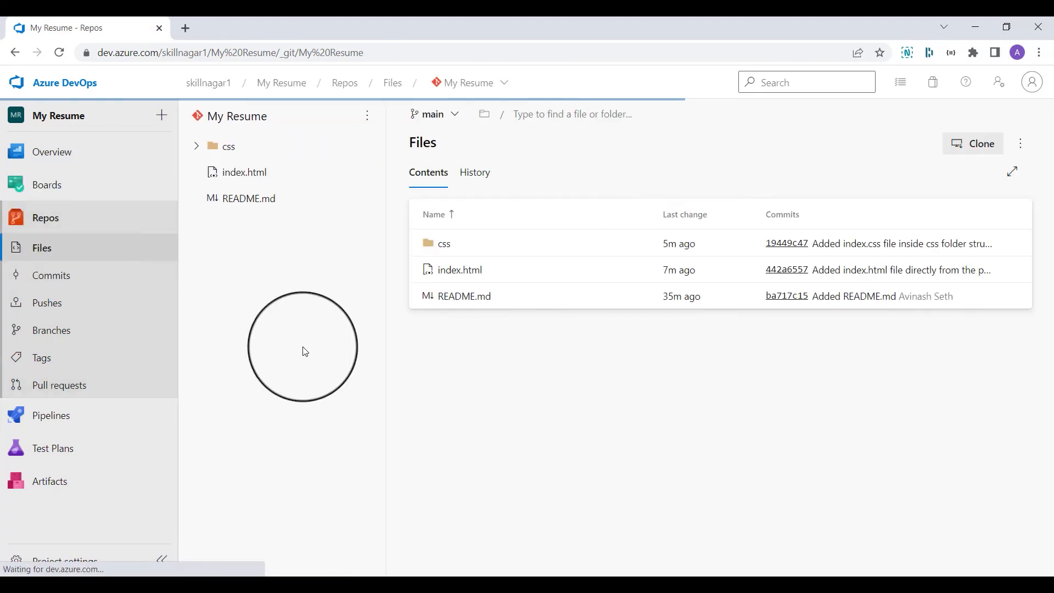
{"action": "left_click", "coordinate": [445, 120]}
{"action": "left_click", "coordinate": [685, 193]}
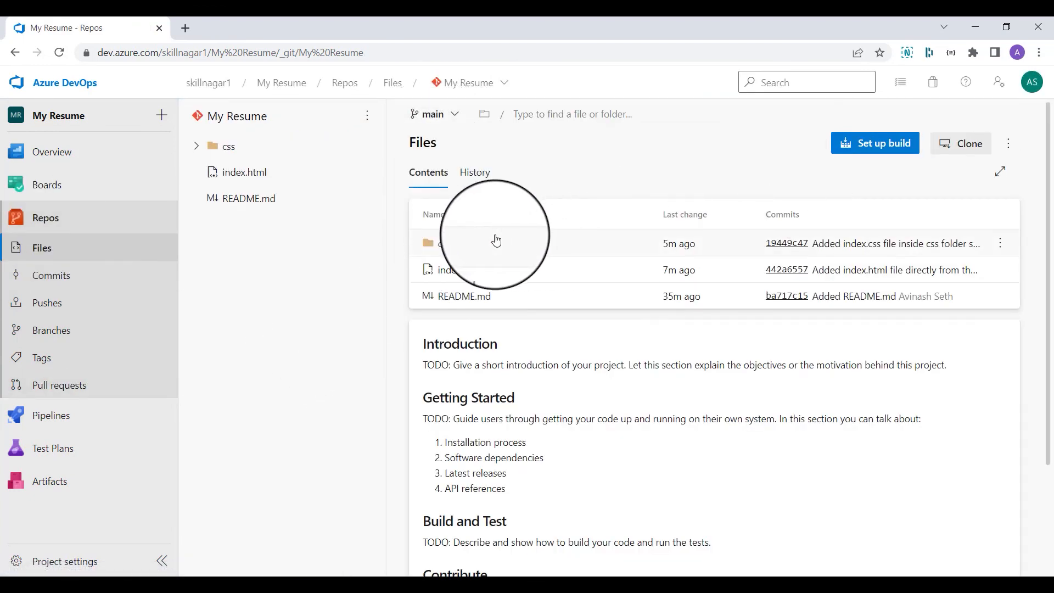
{"action": "left_click", "coordinate": [851, 244]}
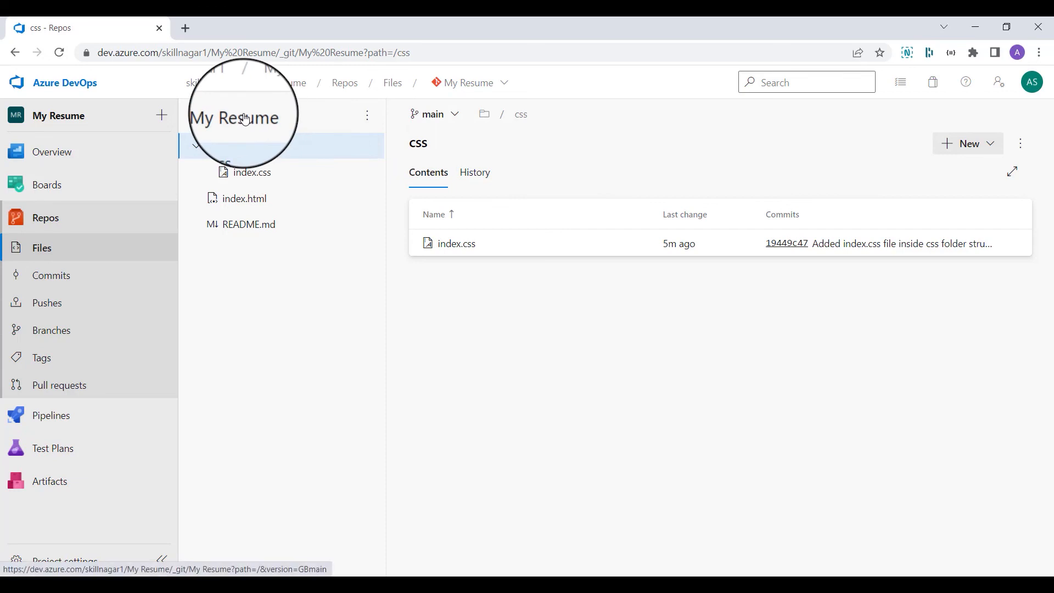
{"action": "left_click", "coordinate": [431, 114]}
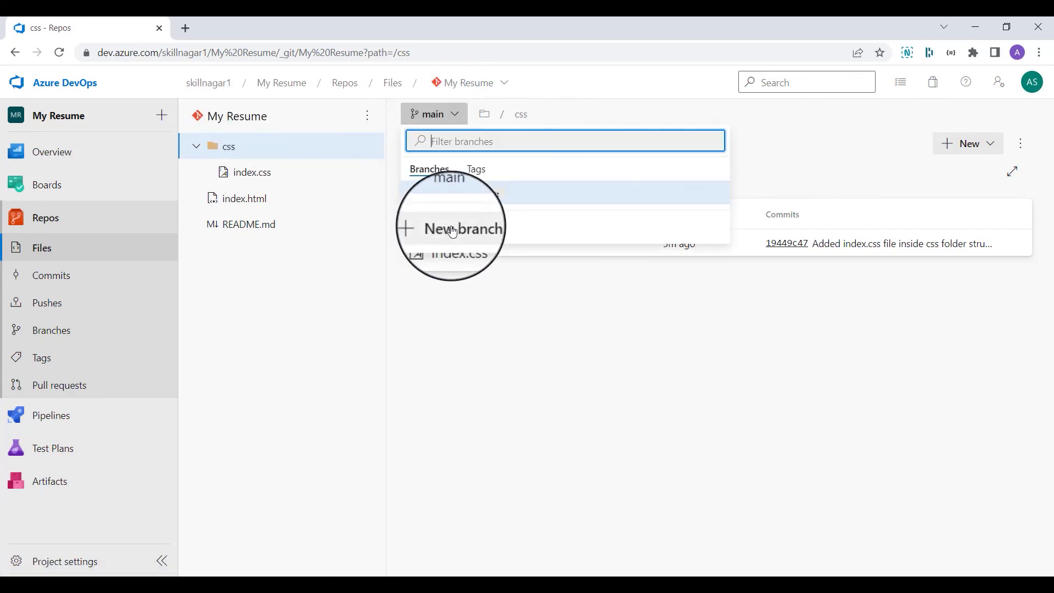
{"action": "left_click", "coordinate": [231, 115]}
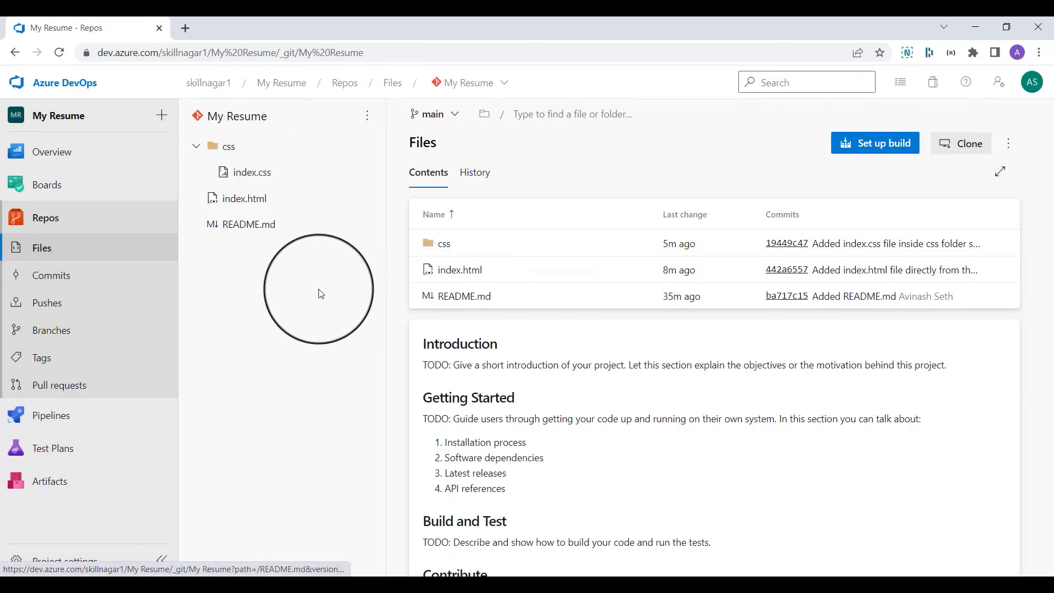